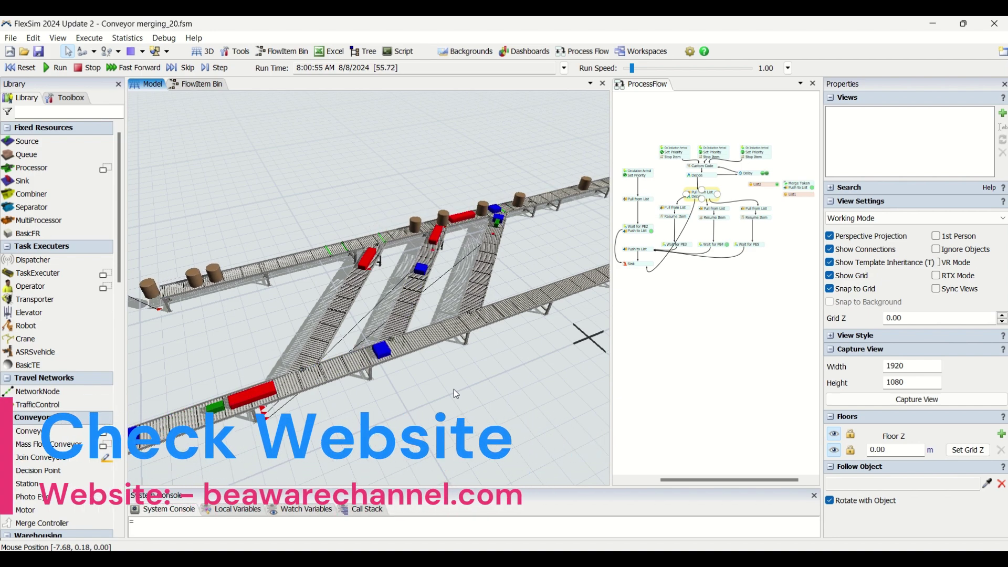
Step: Examine the running simulation around the three diagonal conveyors that link the feed conveyor to the main line
right_drag(449, 386, 399, 390)
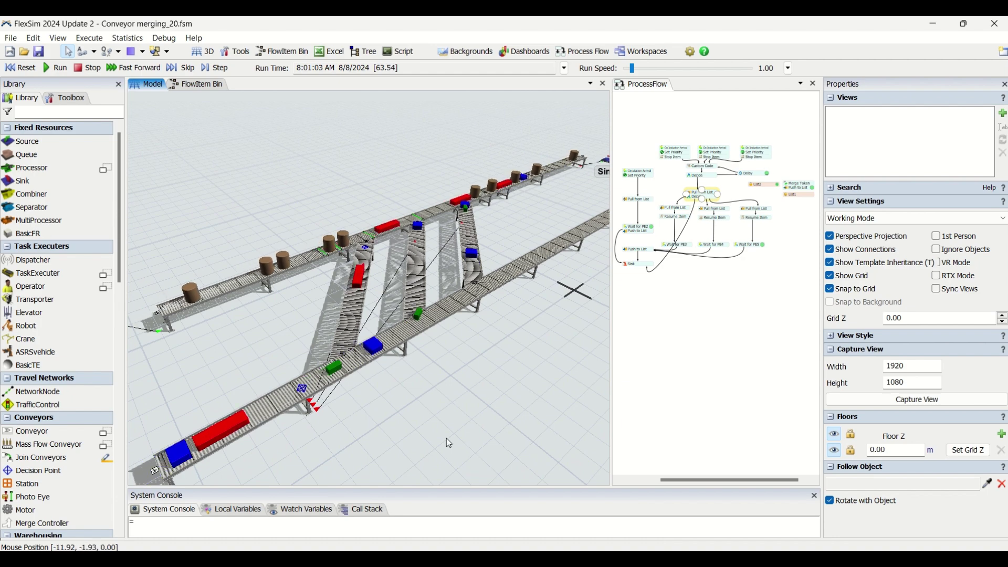
drag(442, 443, 454, 409)
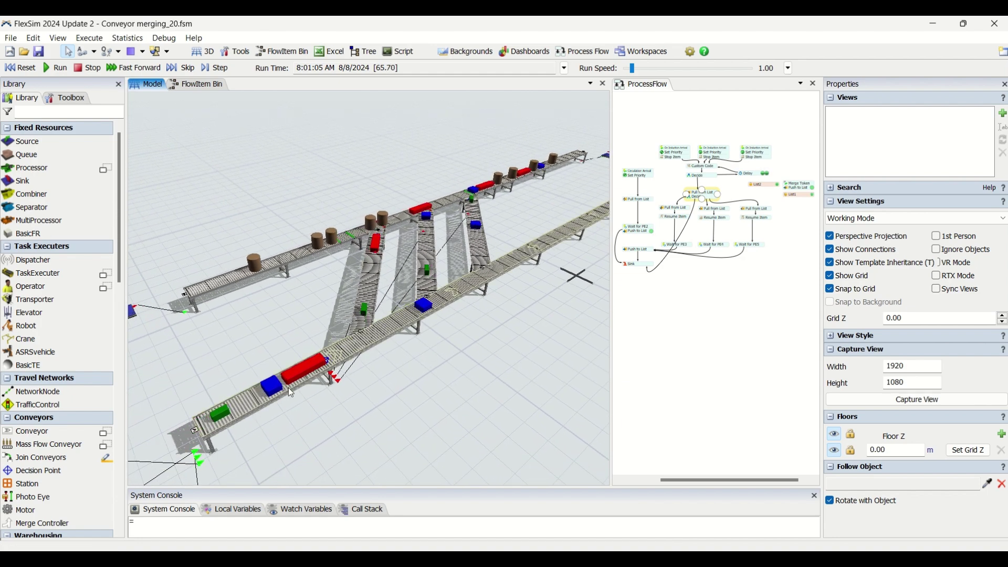
drag(485, 345, 469, 462)
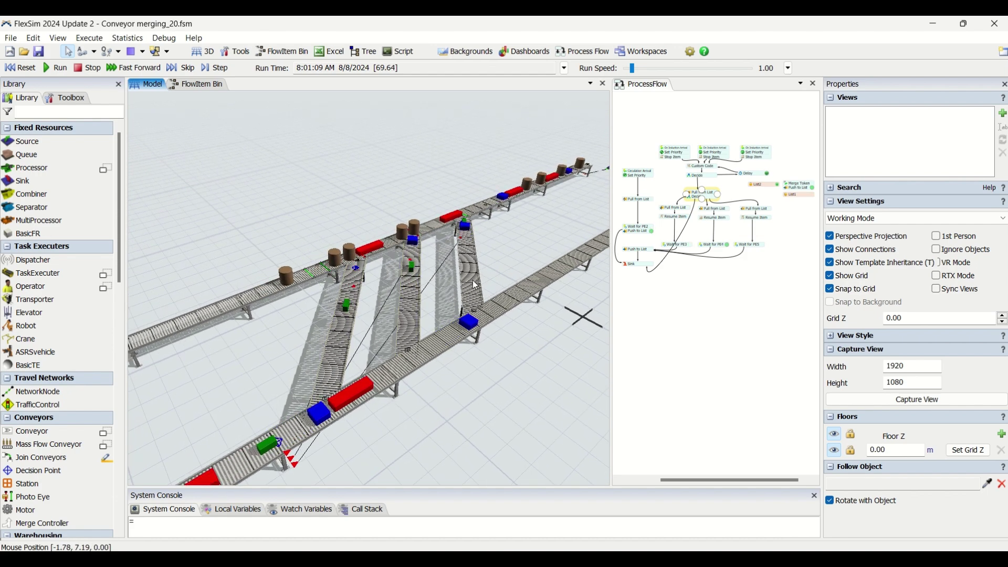
right_drag(513, 366, 494, 396)
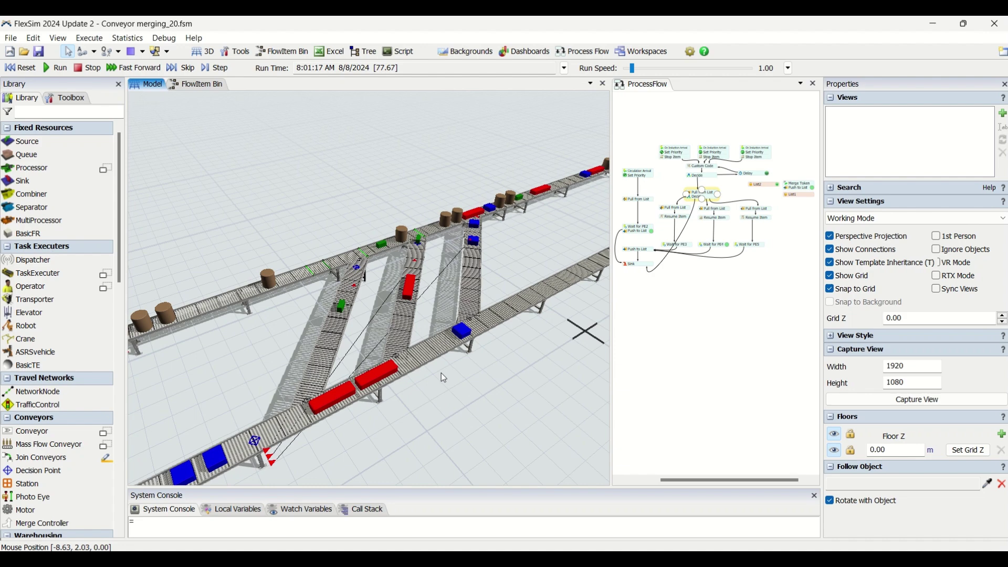
mouse_move(503, 358)
right_down()
mouse_move(499, 392)
mouse_move(337, 307)
right_up()
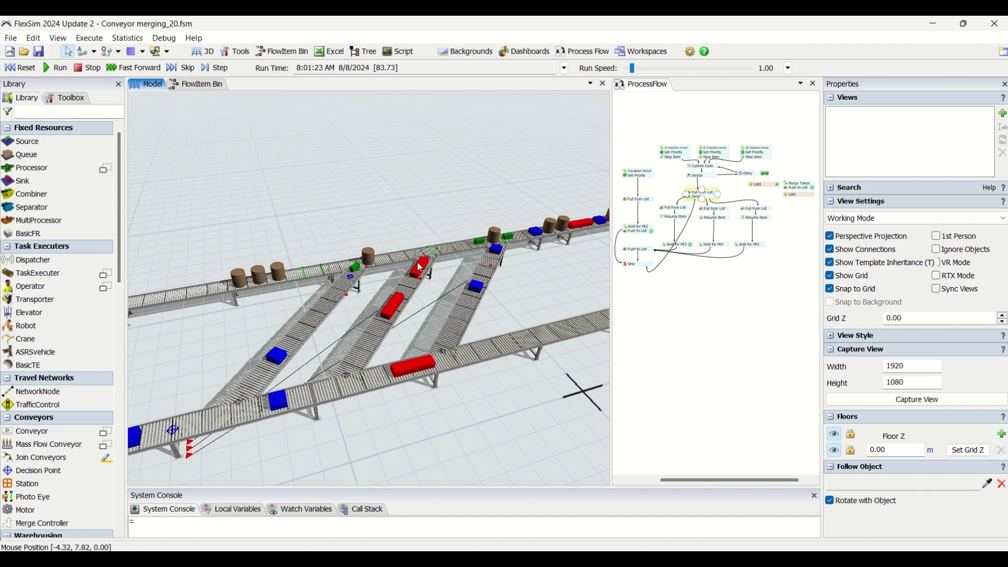
drag(533, 287, 522, 365)
drag(345, 296, 352, 261)
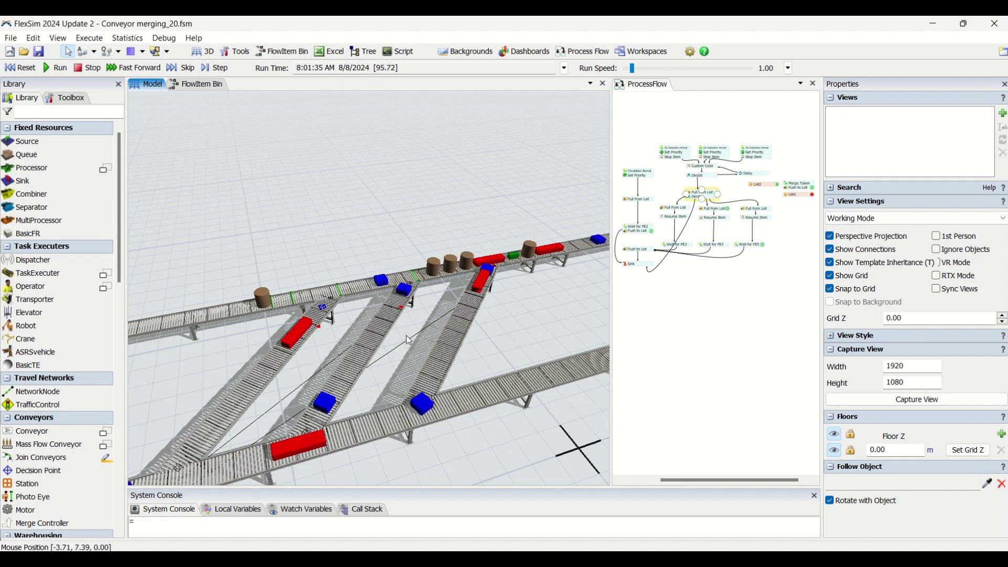
right_drag(417, 332, 399, 333)
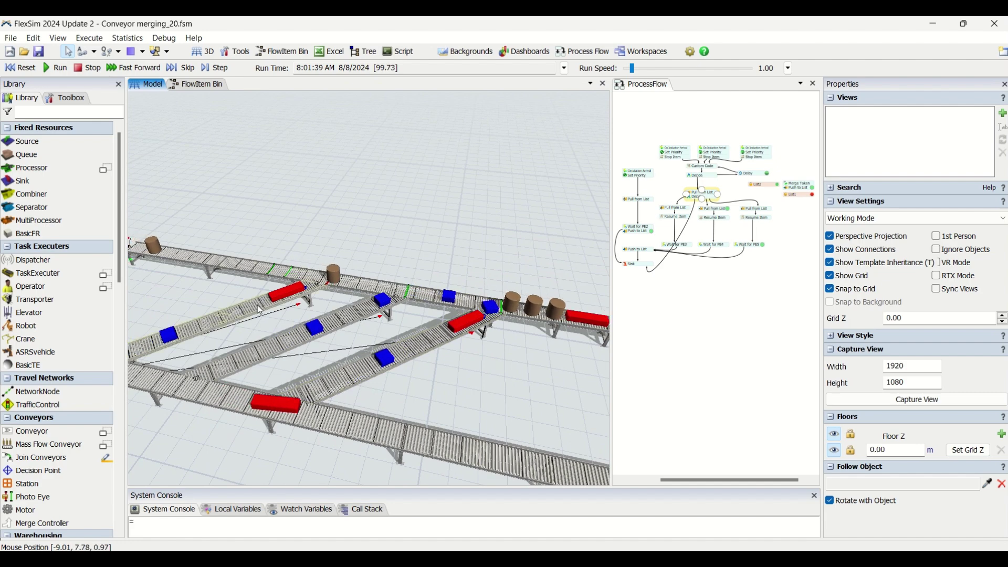
drag(169, 308, 230, 290)
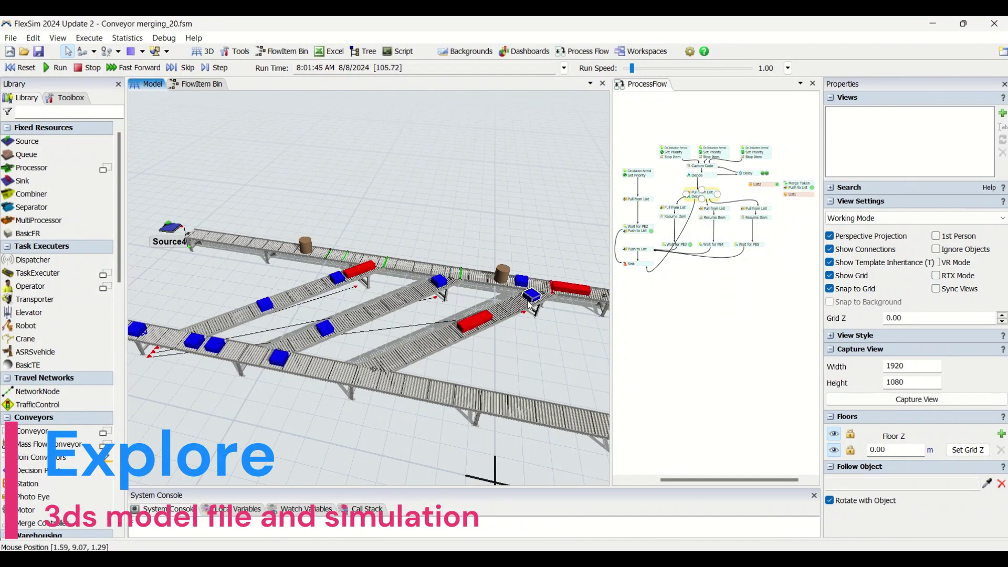
drag(235, 398, 241, 436)
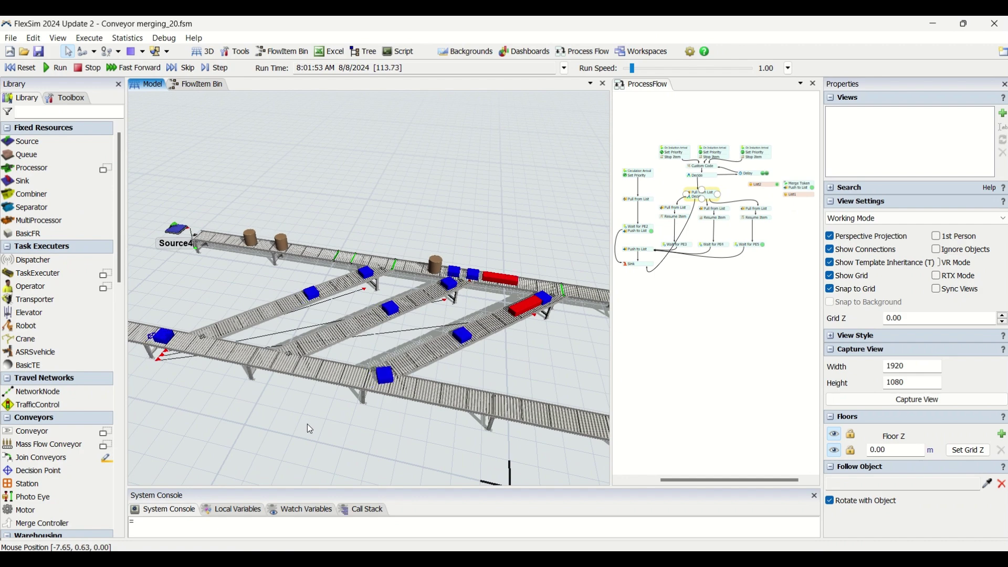
Step: Inspect the merge points of the three diagonal conveyors from the Source4 end of the main line
right_drag(320, 436, 402, 302)
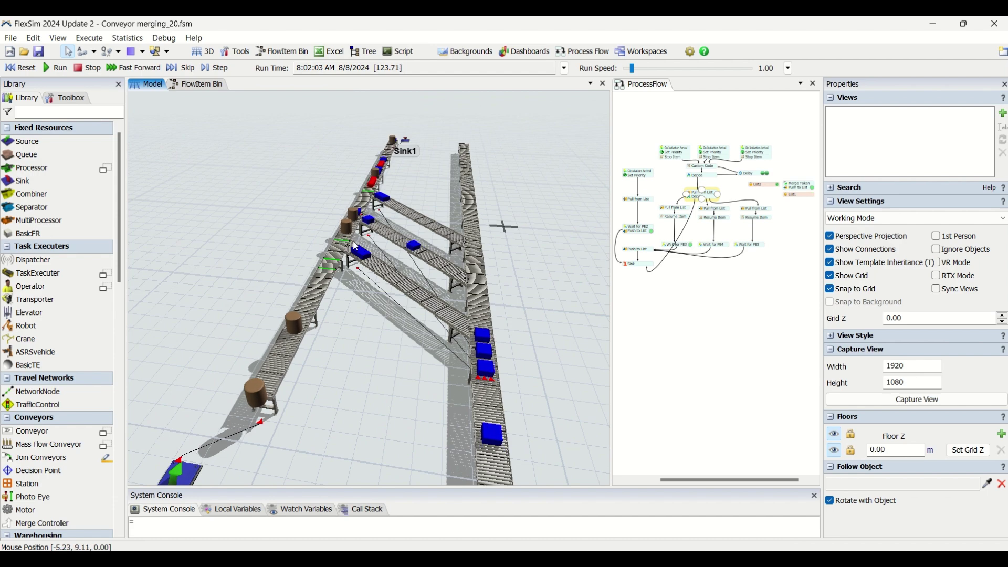
mouse_move(365, 351)
right_down()
mouse_move(365, 360)
mouse_move(363, 351)
right_up()
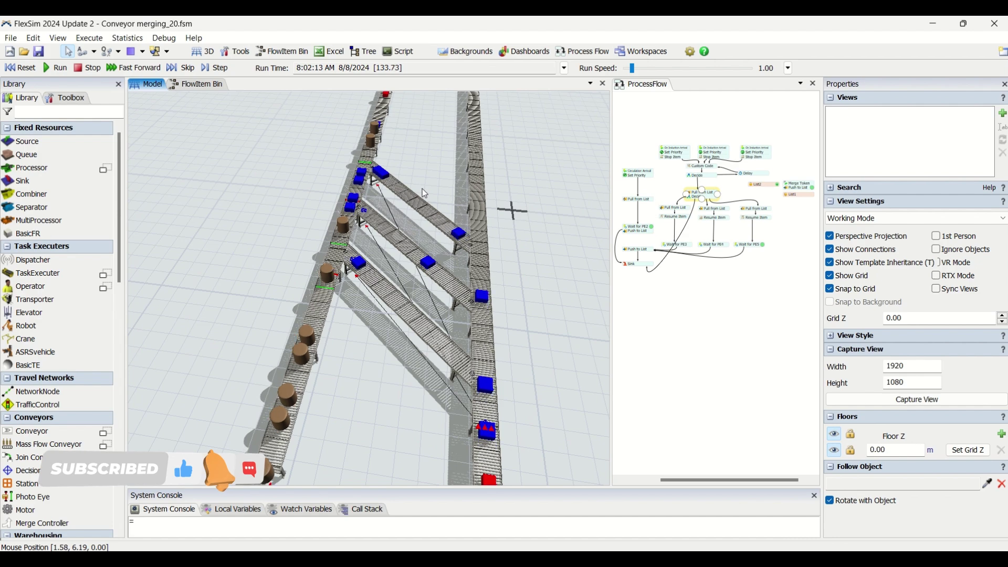
drag(414, 392, 426, 390)
right_drag(416, 395, 419, 396)
drag(398, 360, 384, 373)
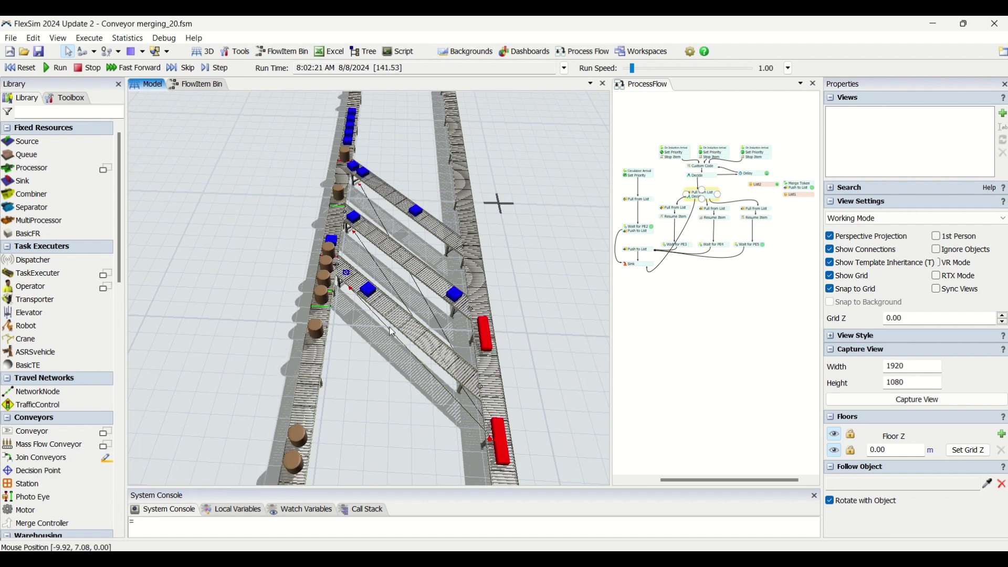
click(334, 277)
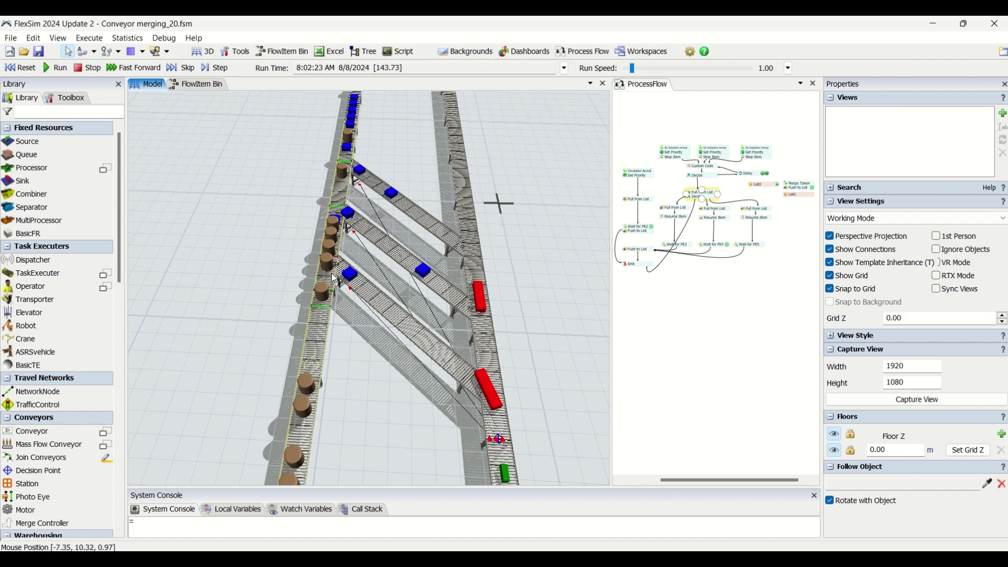
click(341, 284)
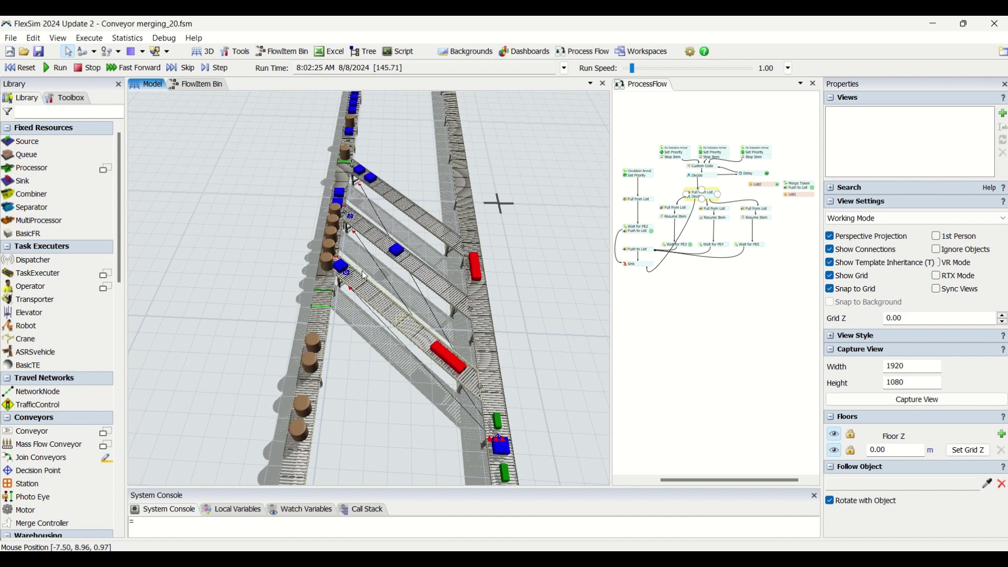
click(321, 268)
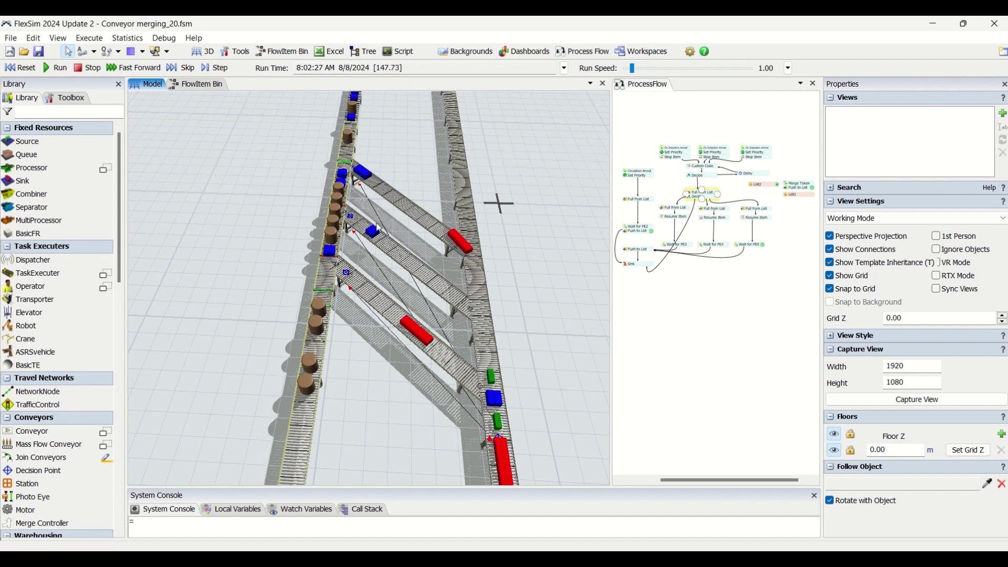
click(280, 272)
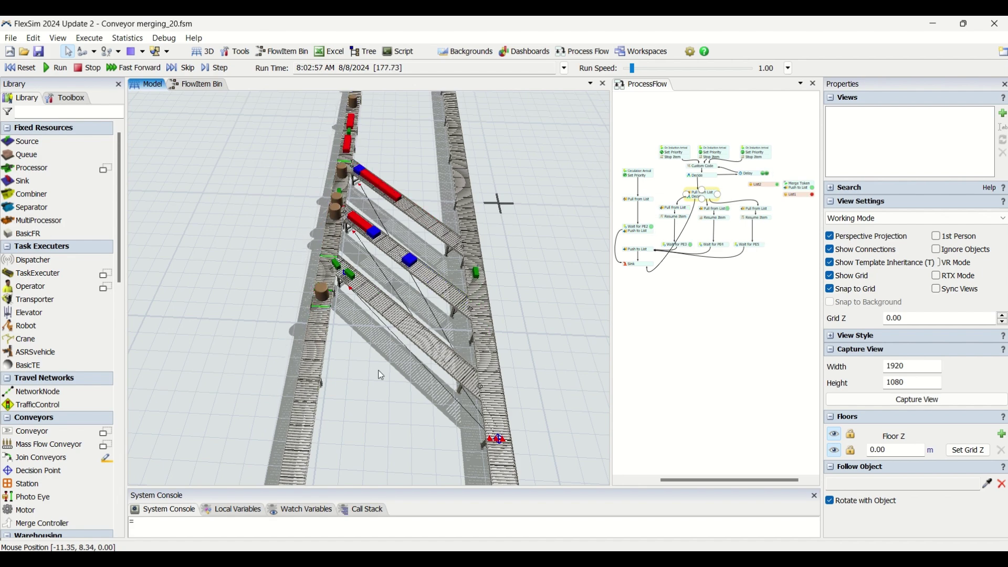
Step: Examine the conveyor layout from above, along its length between the sources and the far end
right_drag(401, 400, 359, 407)
drag(512, 338, 465, 310)
right_drag(468, 418, 464, 428)
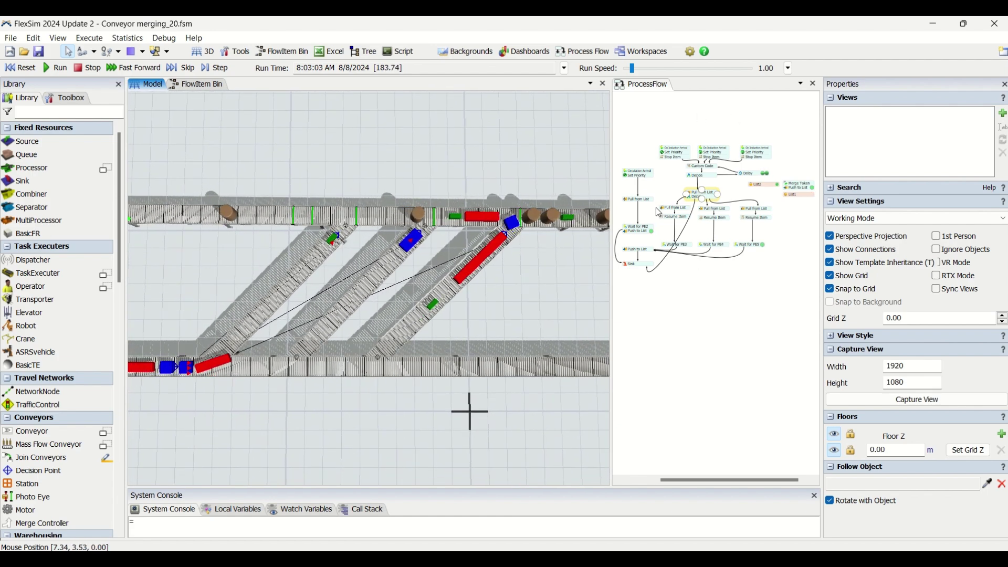
drag(531, 309, 513, 301)
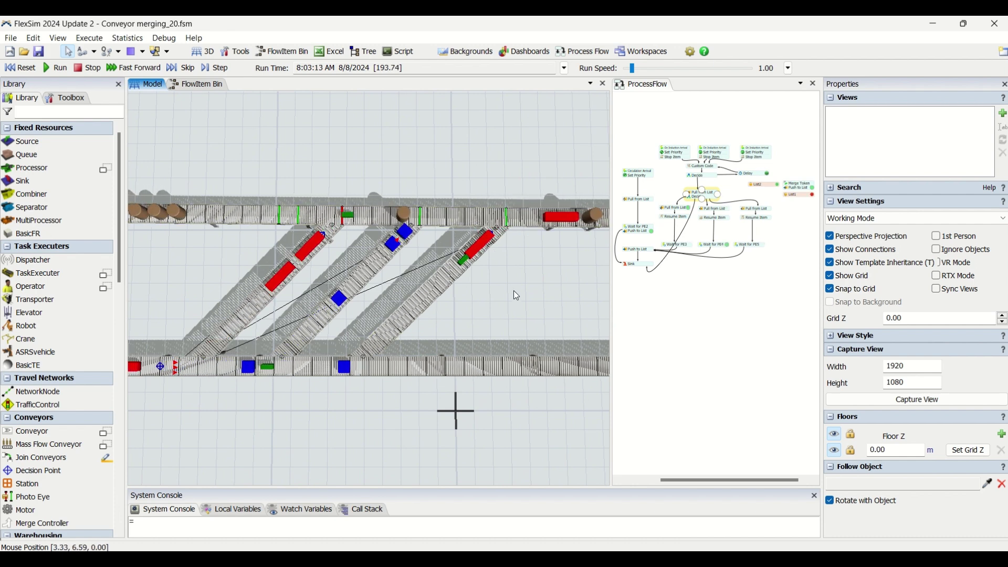
right_drag(517, 291, 515, 280)
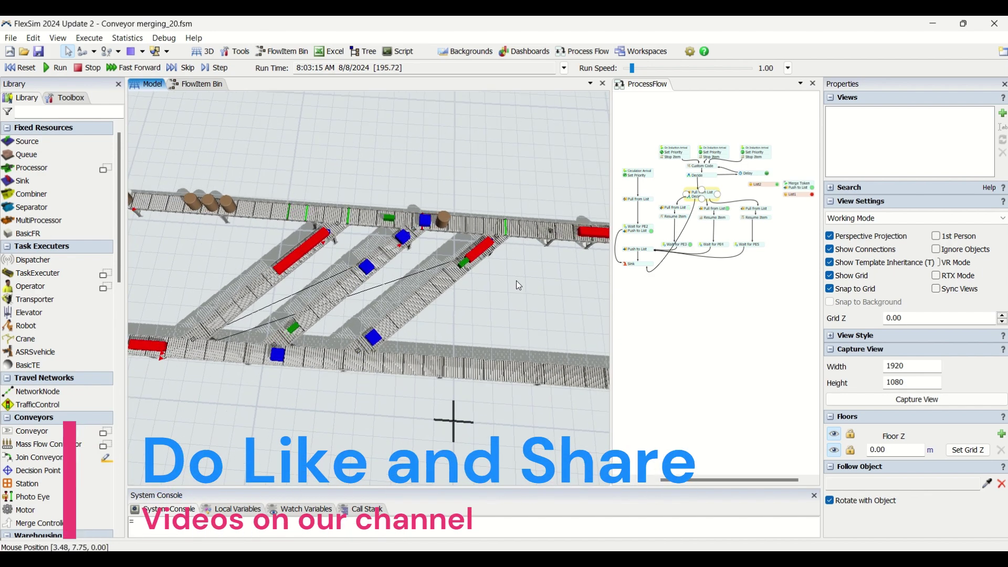
scroll(515, 281, down, 3)
scroll(515, 280, up, 4)
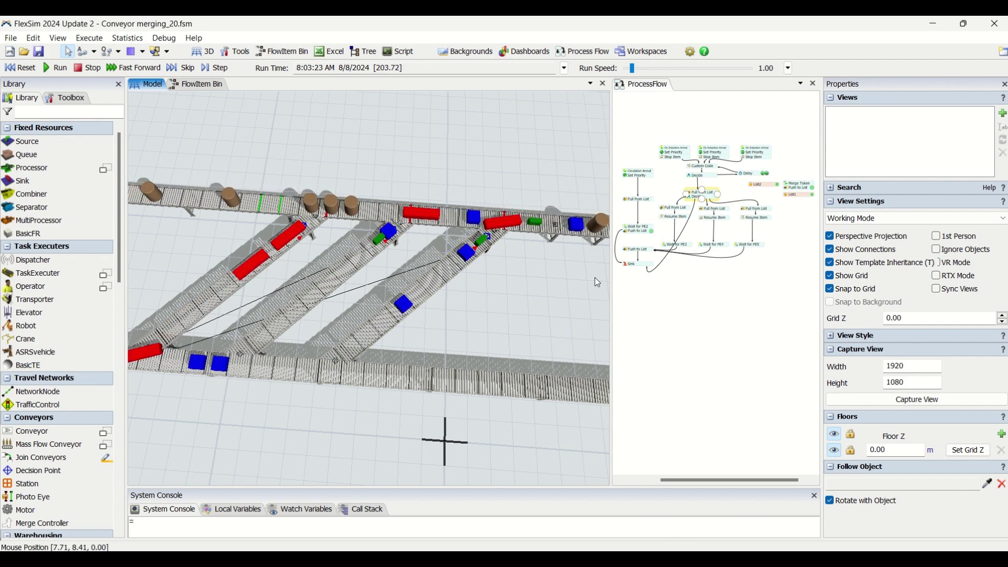
scroll(493, 286, down, 4)
drag(541, 287, 383, 287)
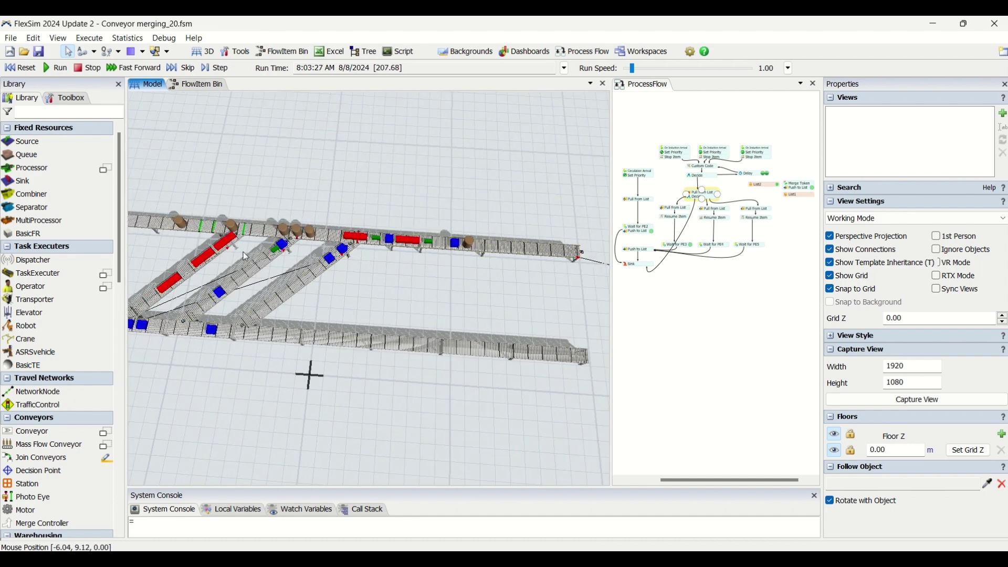
drag(327, 290, 483, 286)
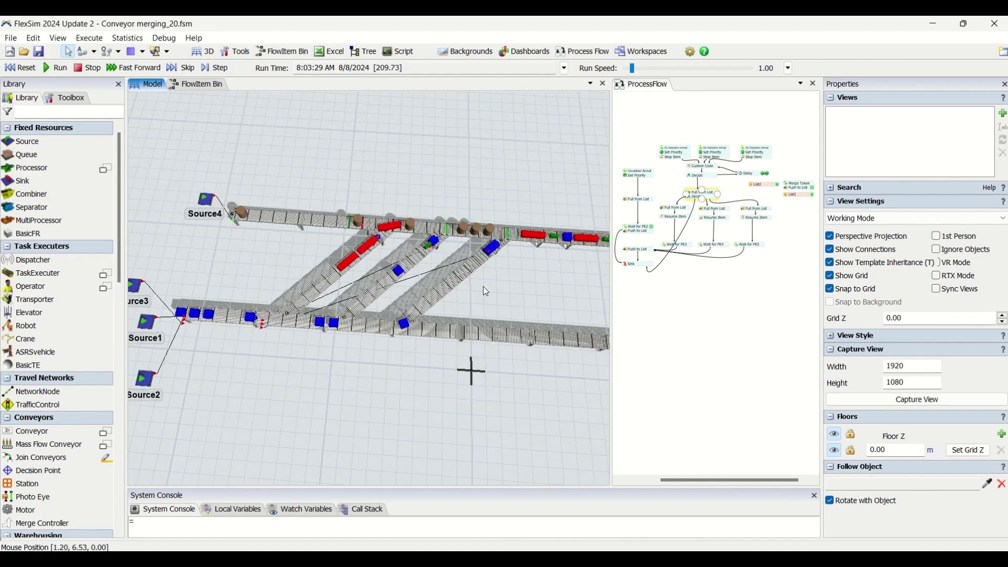
Step: Examine the item flow from the feed conveyor's branching points up to the Source4 line in an angled side view
right_drag(380, 383, 399, 374)
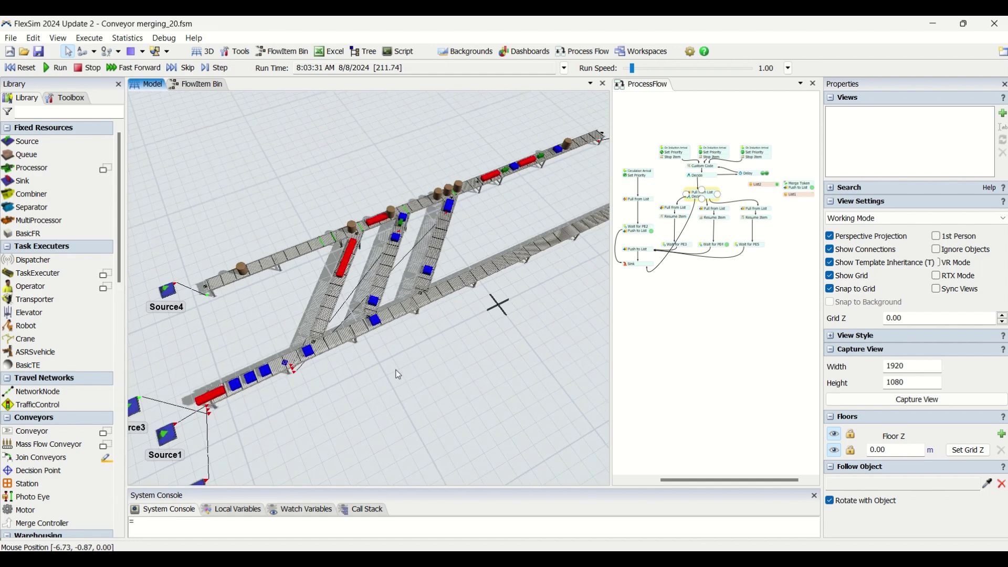
scroll(355, 385, up, 3)
drag(361, 396, 485, 367)
right_drag(485, 367, 536, 310)
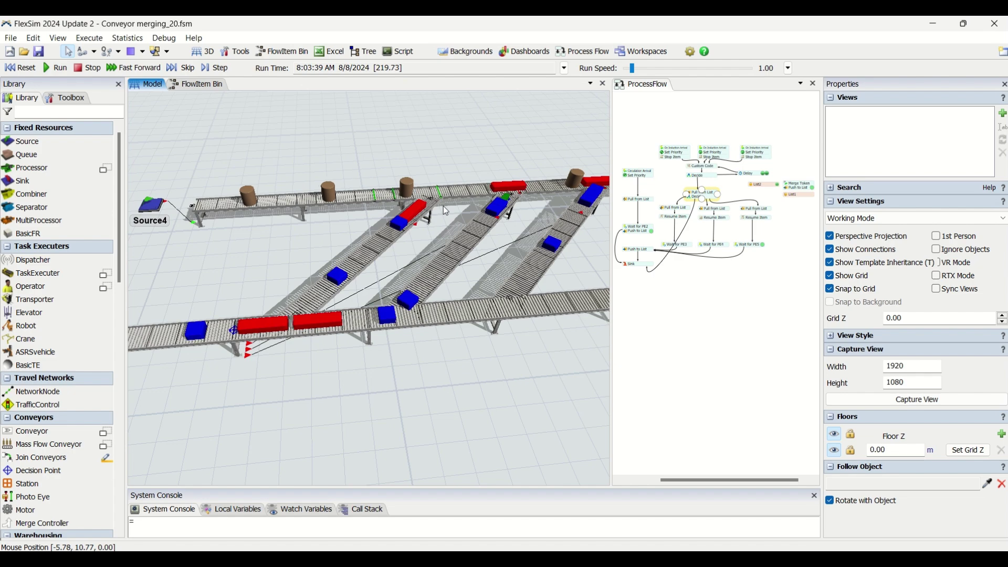
mouse_move(431, 370)
right_down()
mouse_move(450, 374)
mouse_move(435, 374)
right_up()
click(366, 380)
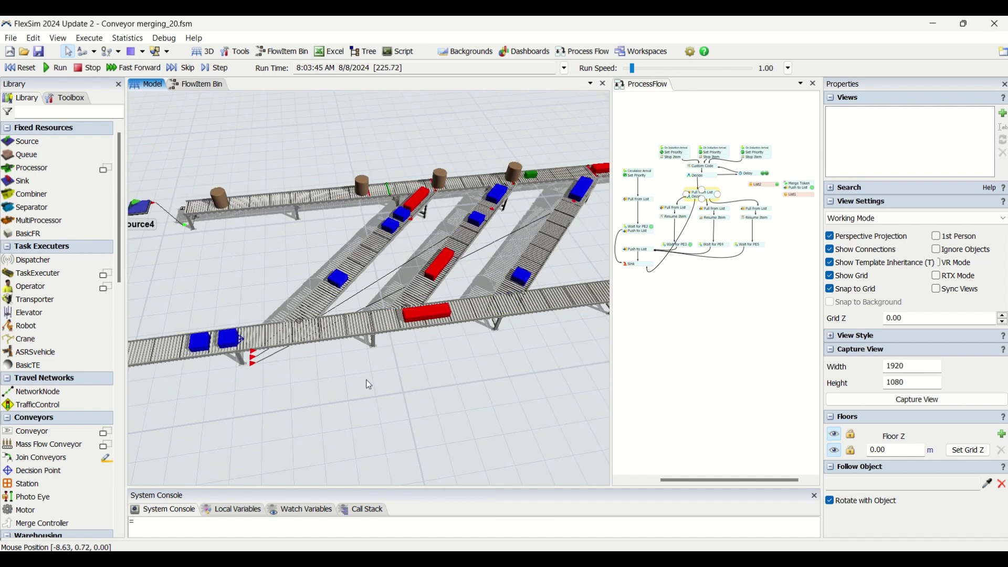
scroll(366, 380, down, 2)
drag(436, 401, 399, 396)
scroll(399, 395, down, 2)
scroll(395, 393, up, 1)
right_drag(396, 398, 426, 401)
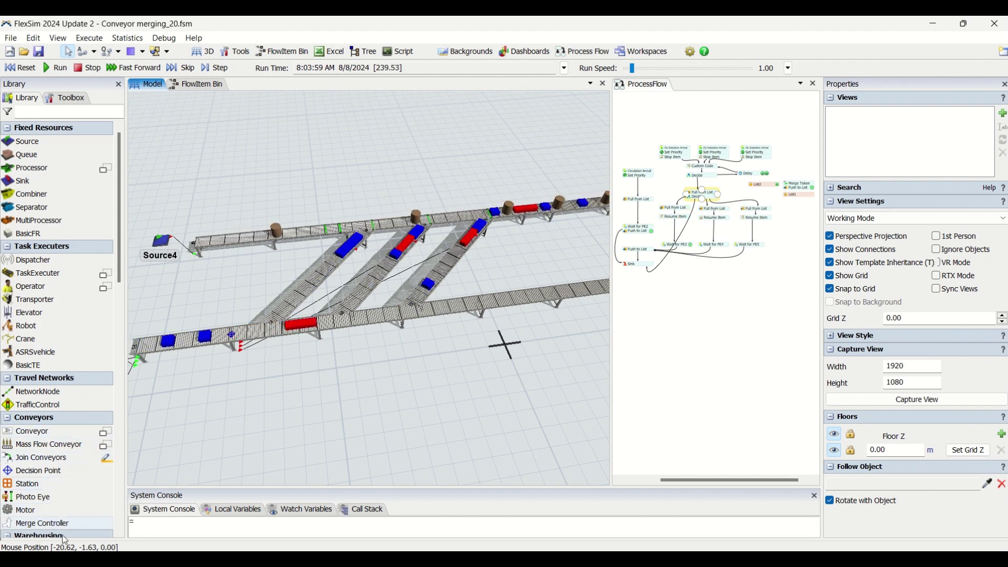
drag(292, 389, 314, 419)
mouse_move(474, 393)
right_down()
mouse_move(463, 389)
mouse_move(478, 388)
mouse_move(480, 400)
mouse_move(458, 412)
mouse_move(476, 407)
right_up()
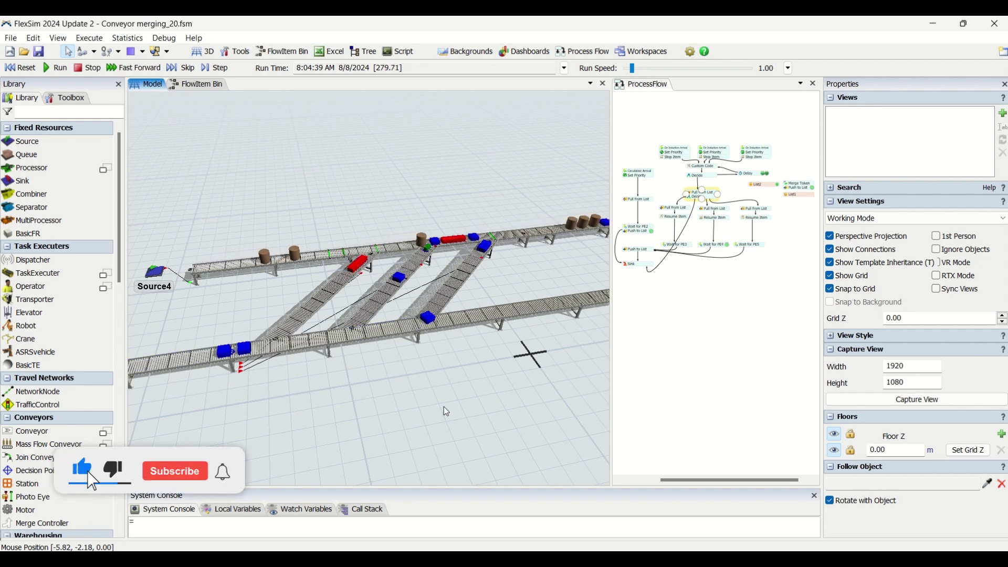
Step: Examine the whole model from the four sources to Sink1, including the main line's merging section
drag(352, 426, 404, 395)
scroll(437, 417, down, 3)
right_drag(337, 424, 421, 363)
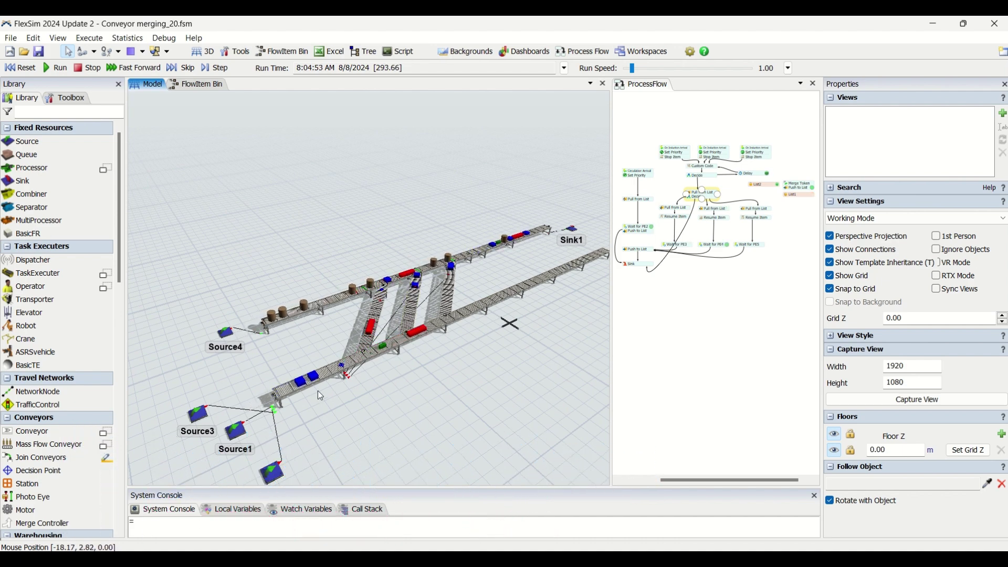
right_drag(318, 416, 353, 455)
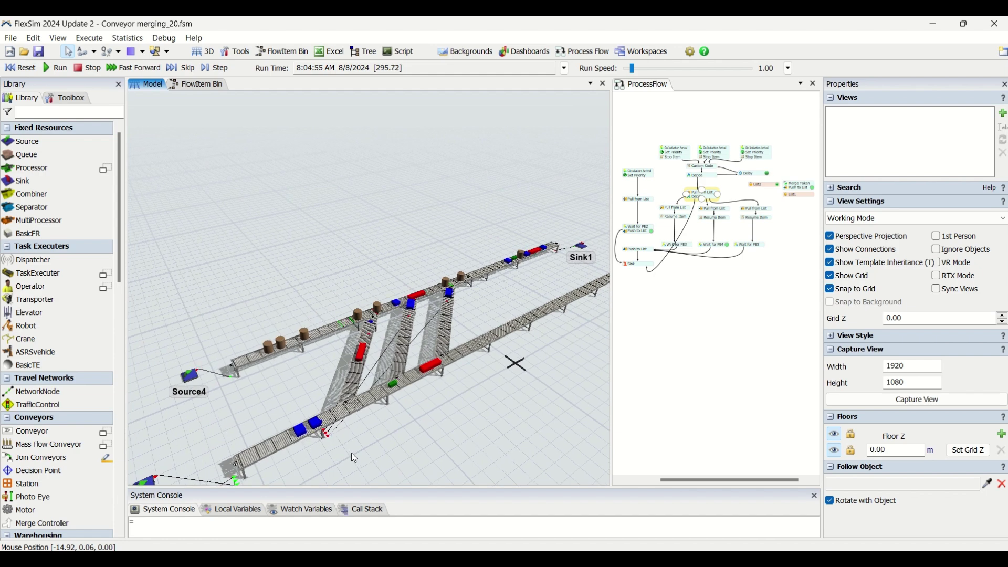
right_drag(412, 435, 272, 387)
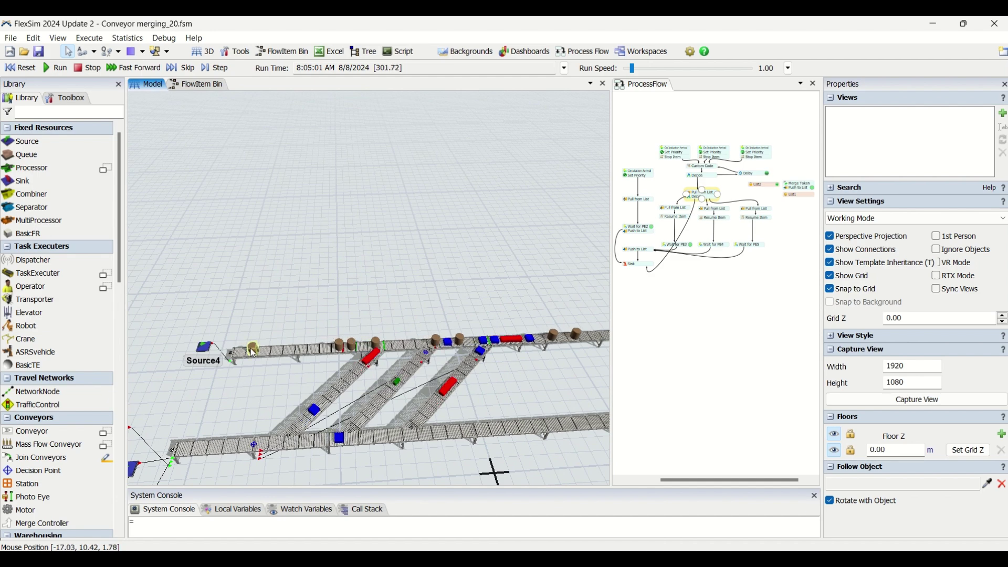
drag(440, 295, 444, 317)
scroll(414, 439, up, 2)
drag(547, 410, 538, 353)
right_drag(547, 344, 301, 415)
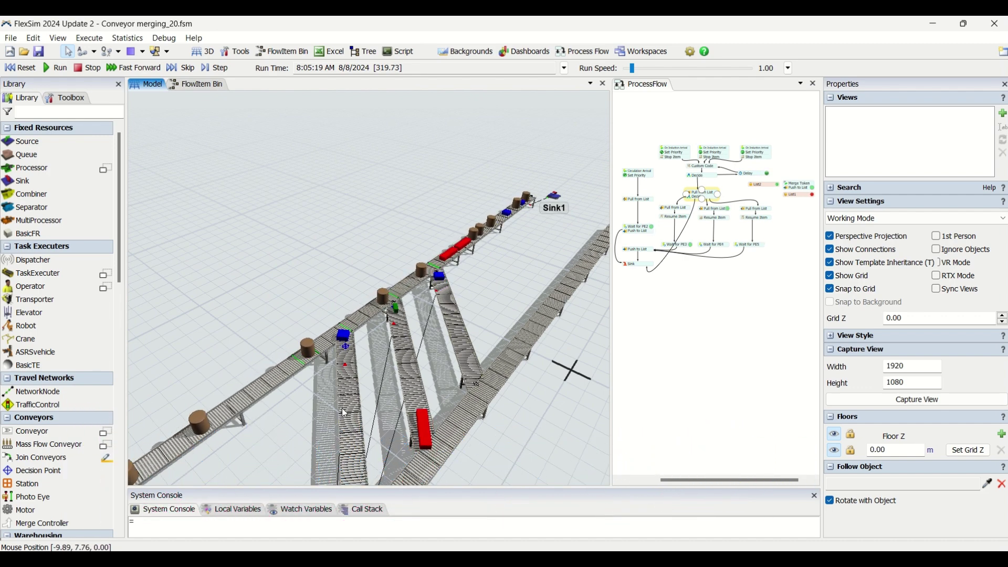
right_drag(477, 307, 531, 346)
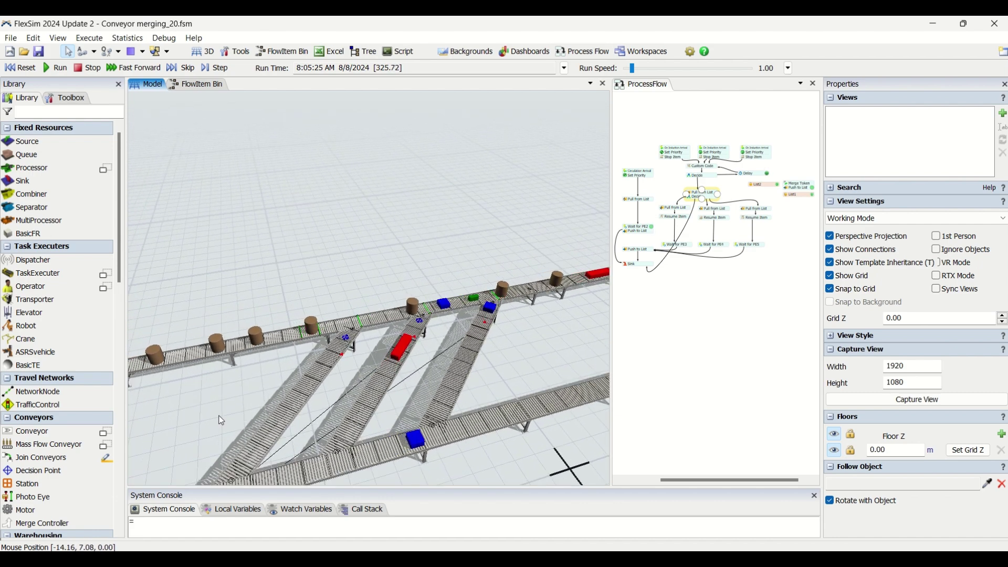
Step: Open the Send Item settings of the On Arrival trigger on decision point DP1 at the feed conveyor's first branch
drag(219, 416, 263, 354)
drag(307, 459, 330, 463)
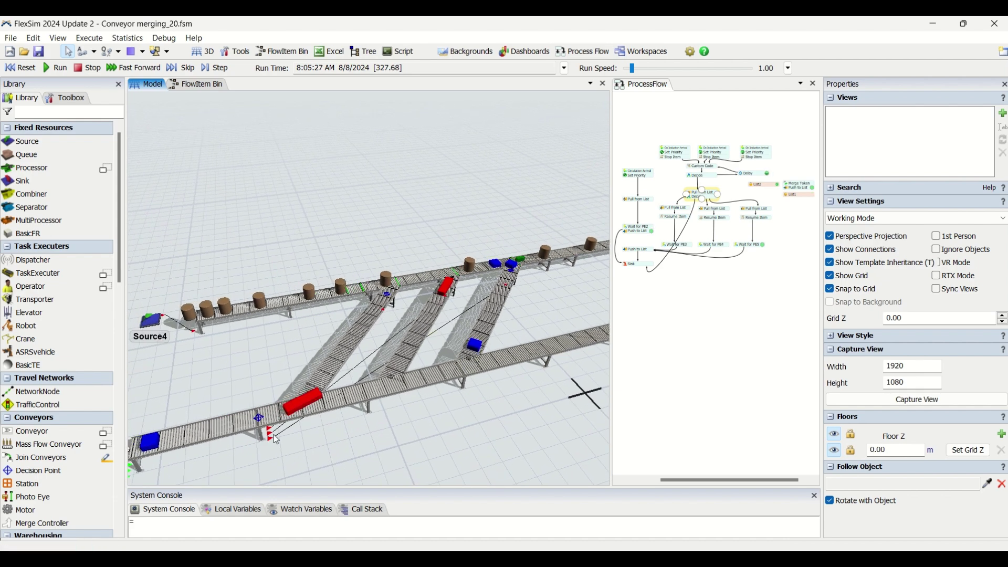
click(259, 419)
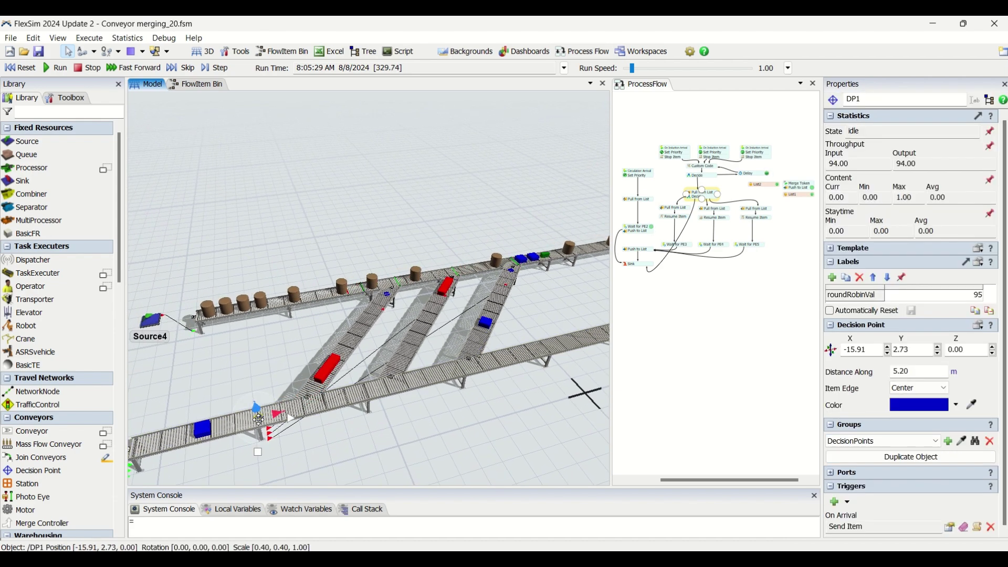
click(950, 527)
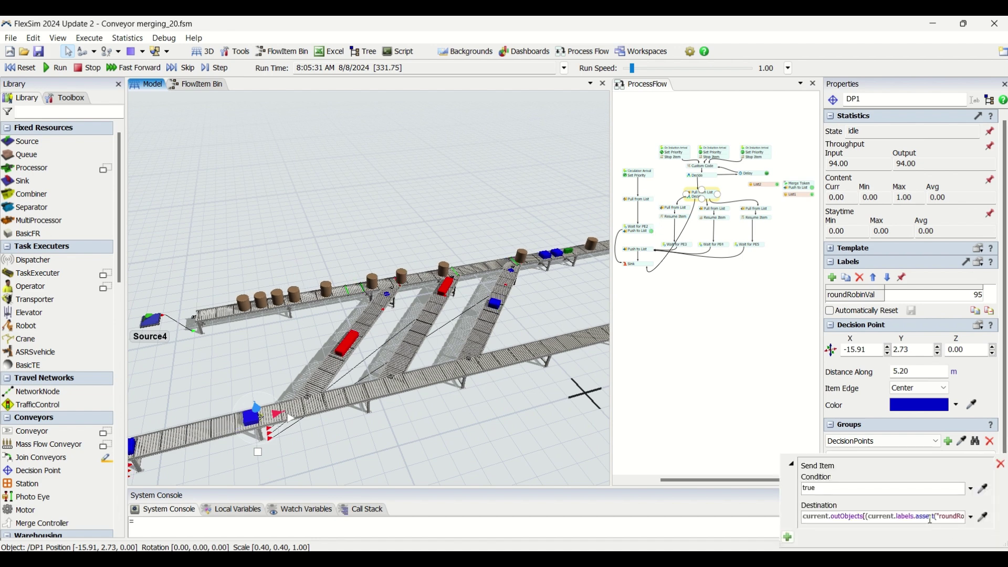
Step: Read DP1's full Send Item destination expression and examine its Round Robin Output Port option, finishing with DP1 selected
click(899, 520)
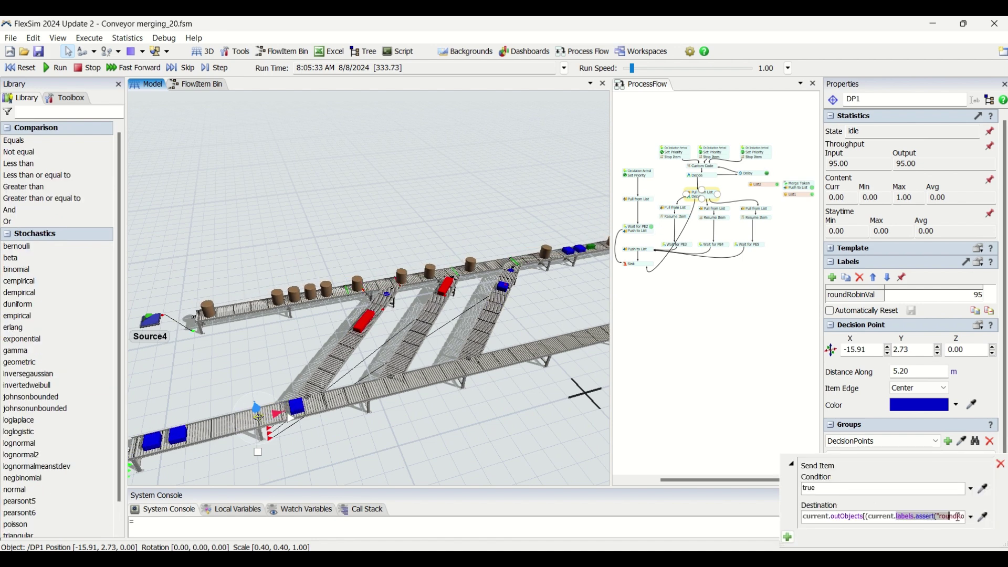
key(End)
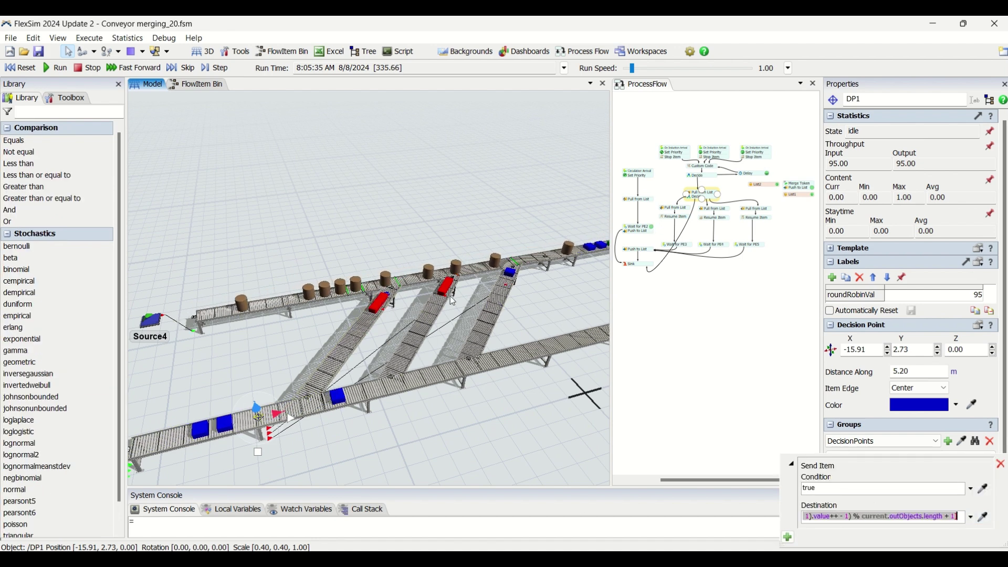
click(904, 518)
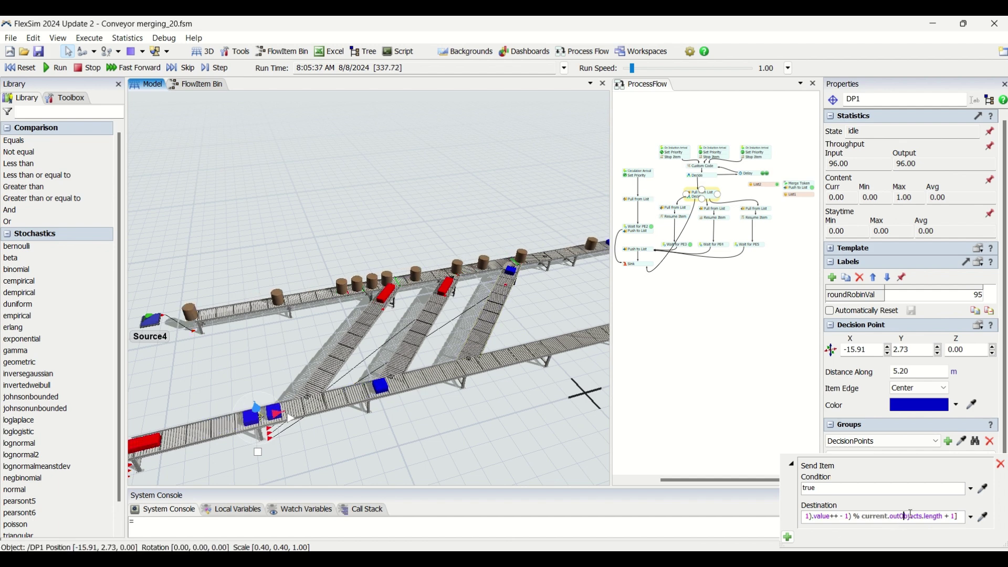
click(979, 518)
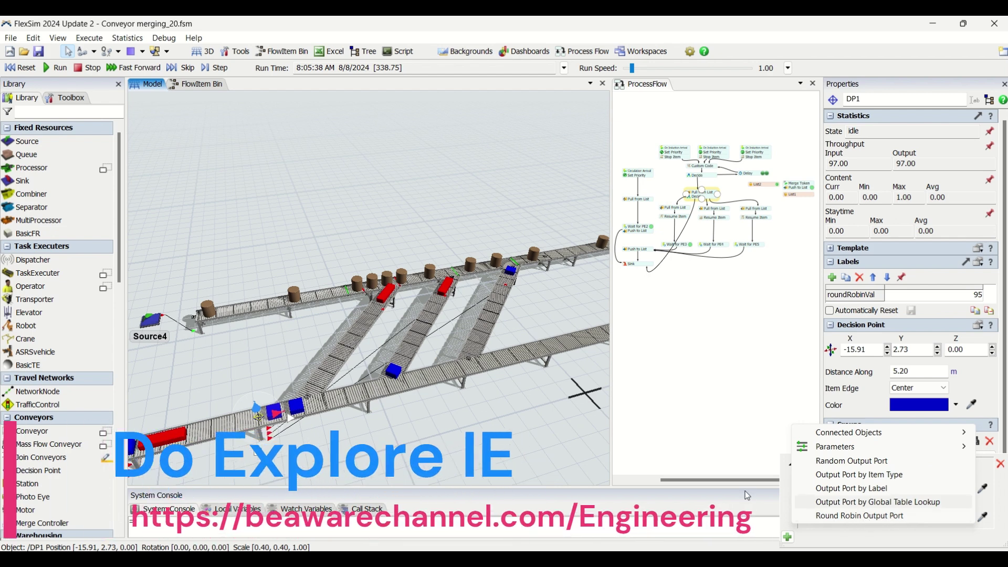
click(864, 519)
click(474, 432)
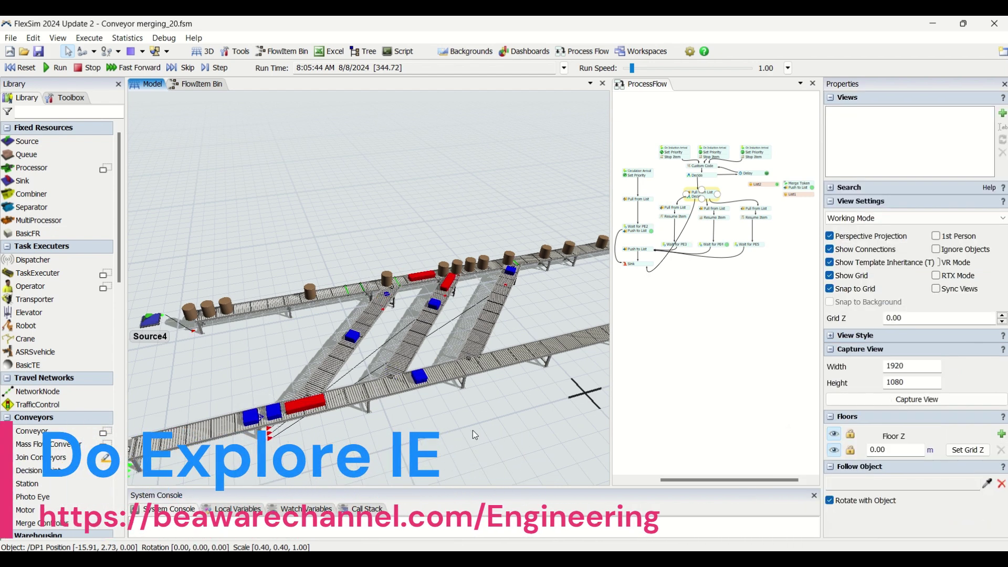
click(261, 420)
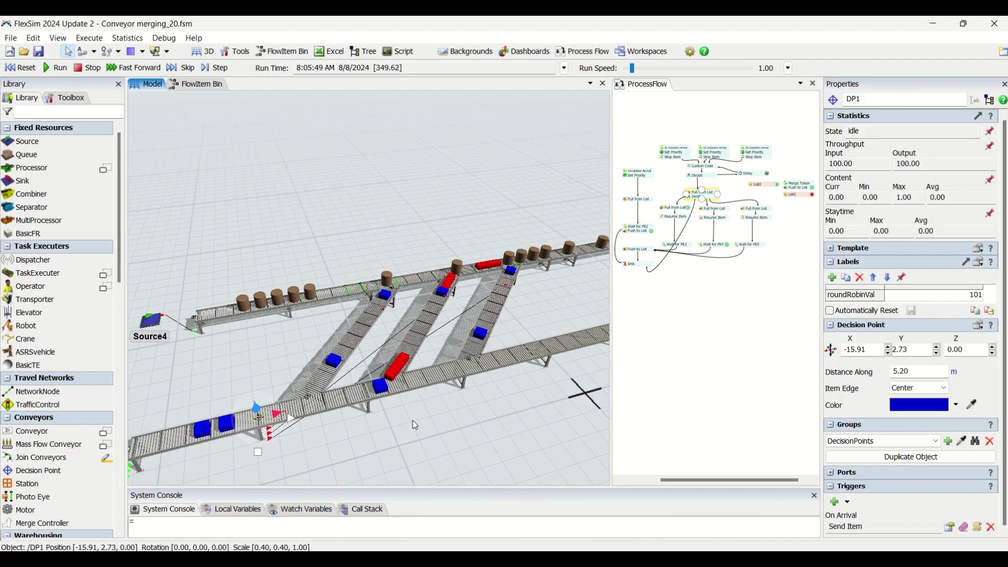
Step: Inspect the properties of decision point DP2 at the end of the first merging conveyor
drag(460, 301, 475, 329)
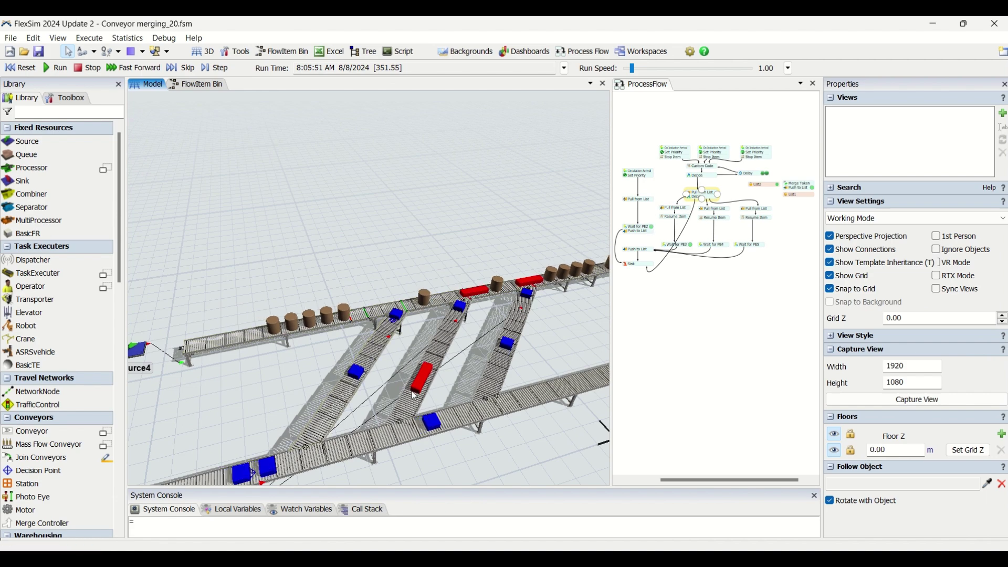
scroll(429, 412, up, 5)
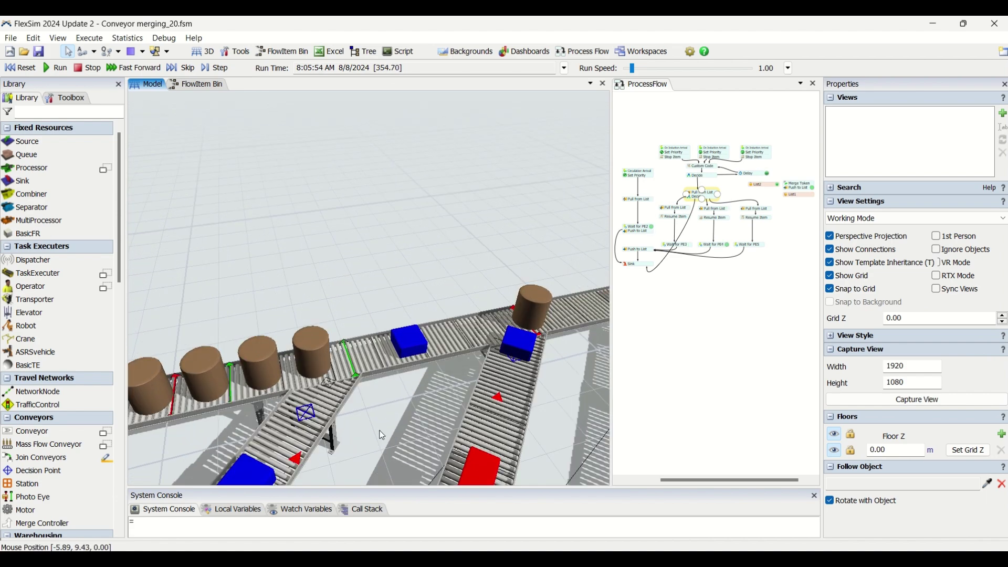
click(310, 413)
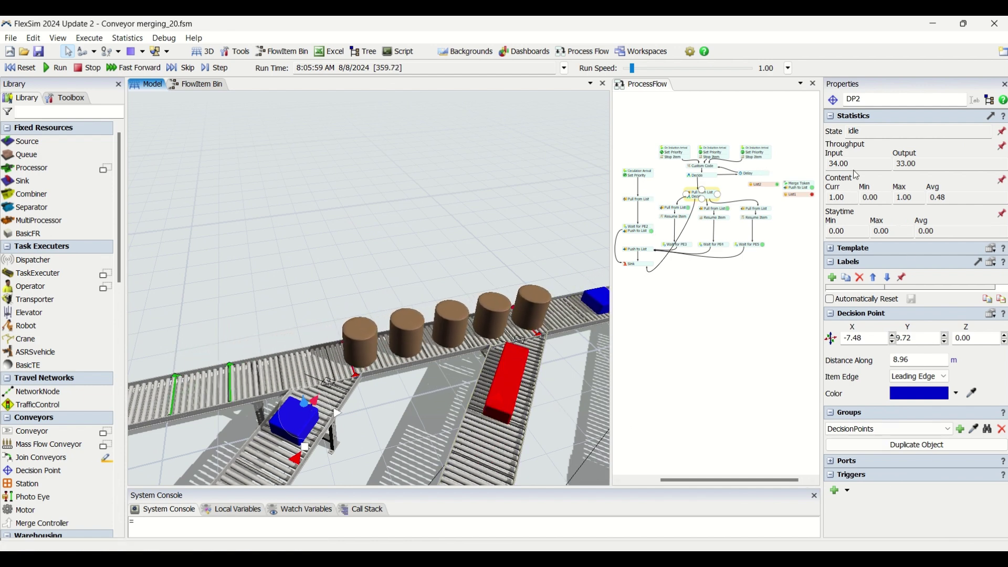
Step: Inspect the properties and triggers of photo eye PE3 on the main conveyor at the first merge
drag(408, 422, 491, 390)
scroll(490, 390, down, 2)
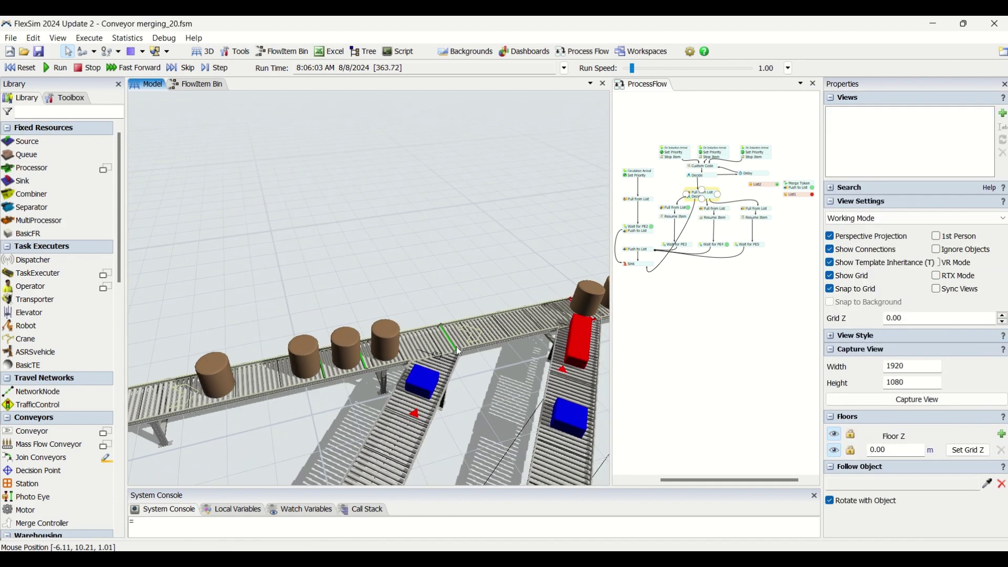
click(455, 347)
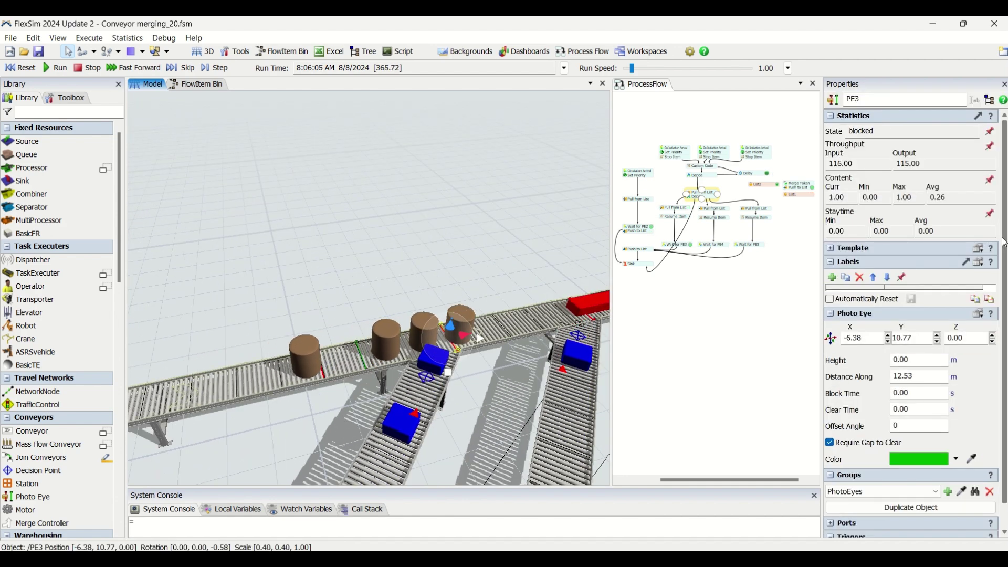
scroll(1005, 364, down, 1)
scroll(1005, 364, down, 1)
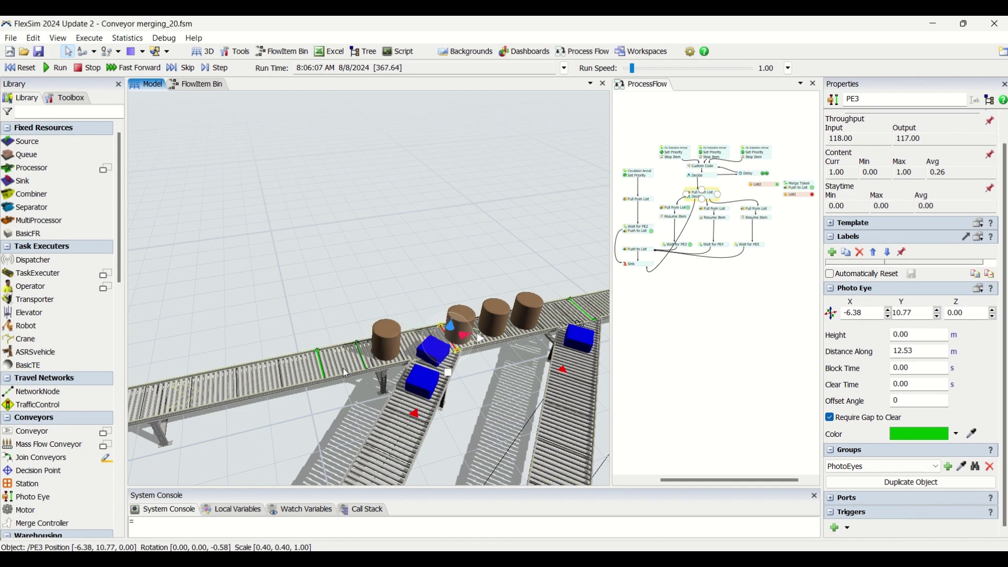
Step: Inspect the properties of photo eye PE4 on the main conveyor at the second merge
drag(490, 376, 479, 388)
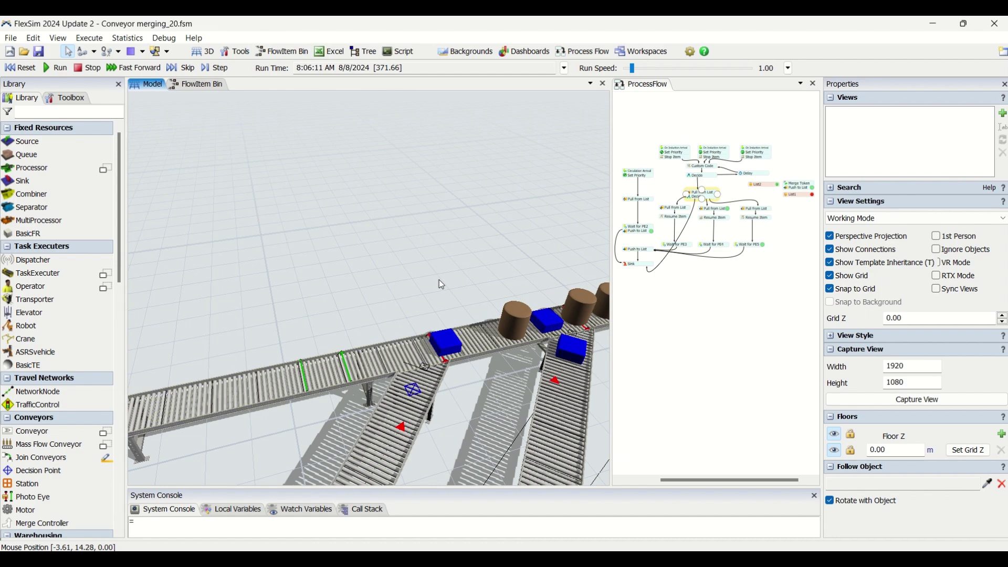
drag(416, 278, 404, 352)
scroll(390, 275, down, 2)
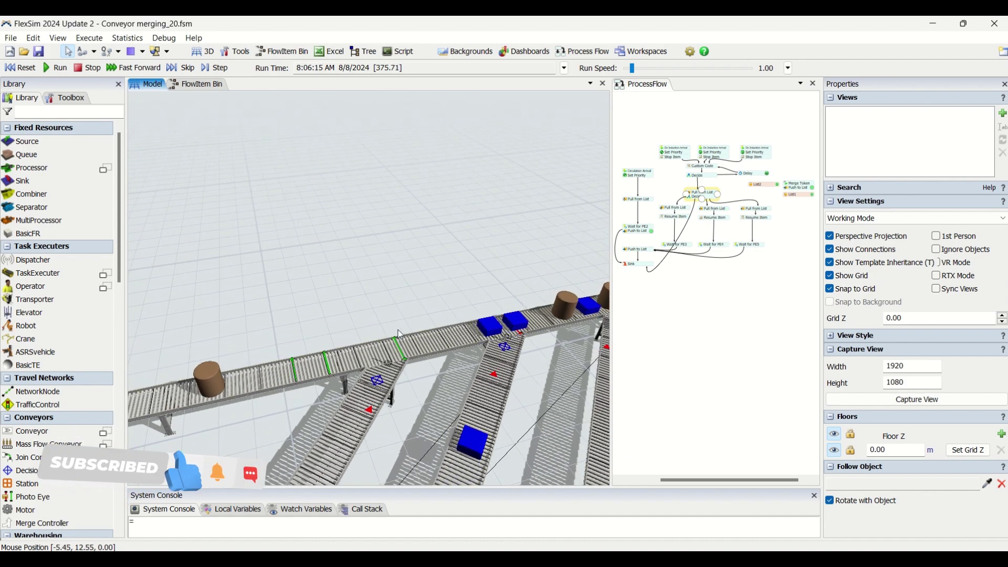
drag(433, 389, 320, 431)
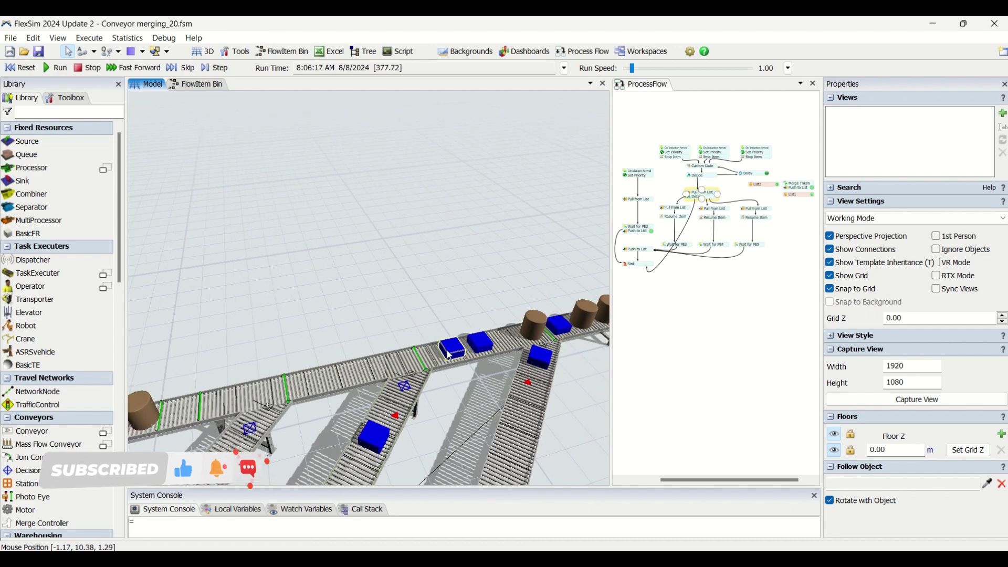
click(426, 370)
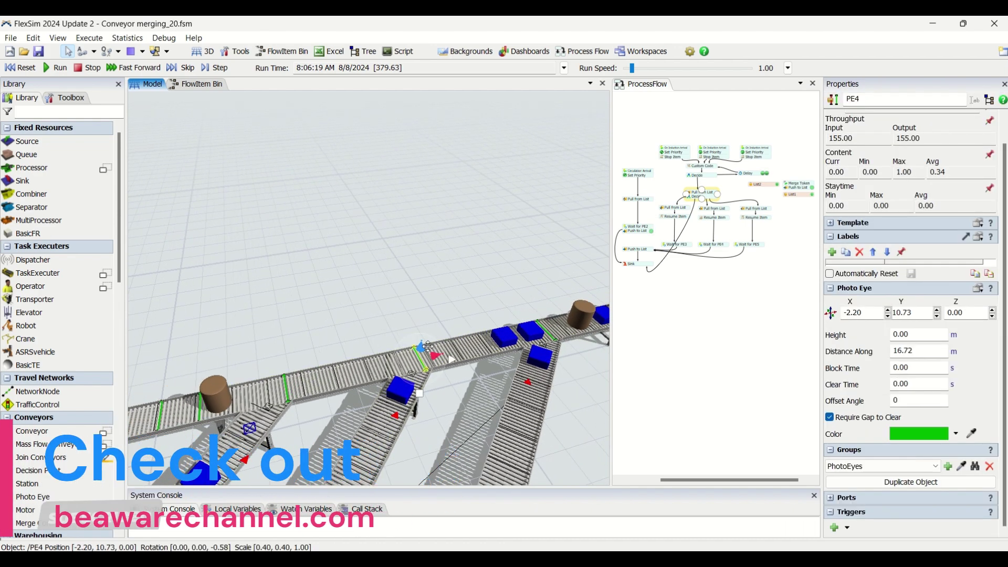
Step: Examine the photo eyes on the main conveyor just before the first merge up close
drag(471, 393, 403, 417)
drag(527, 409, 613, 345)
scroll(315, 468, up, 6)
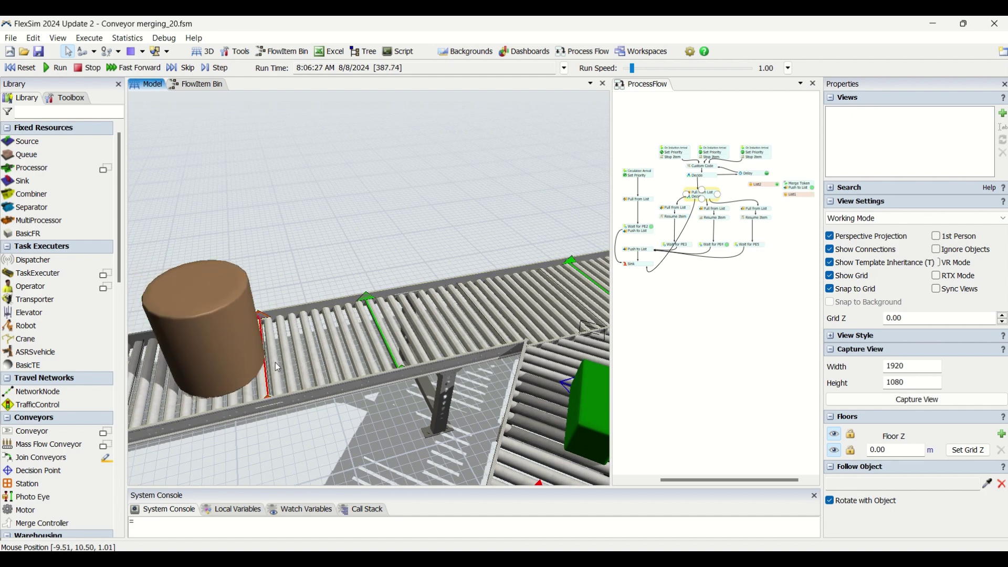
scroll(334, 433, down, 2)
scroll(334, 438, down, 5)
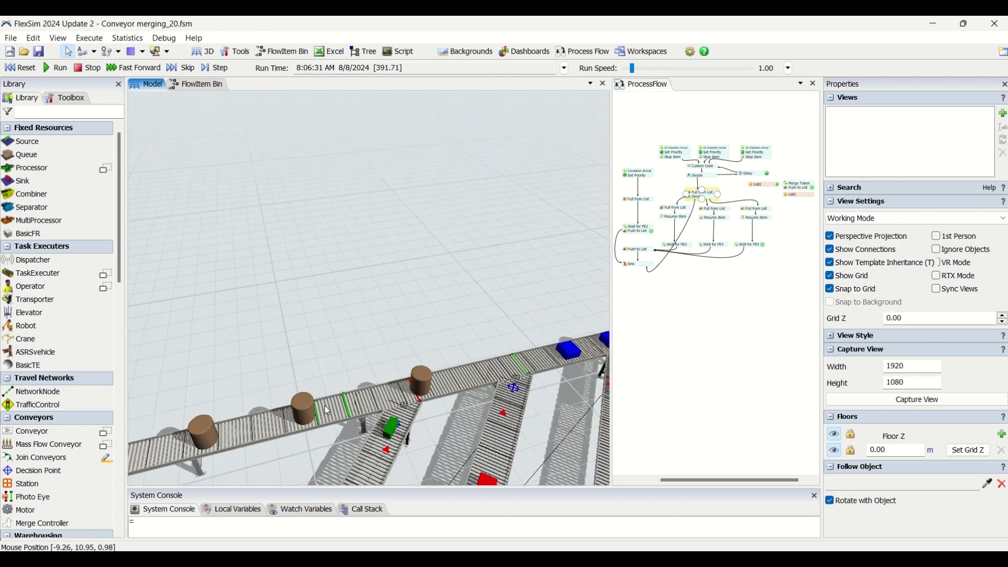
Step: Inspect the Push to ItemList1 settings of the On Entry trigger on StraightConveyor3, the first merging conveyor
drag(364, 345, 340, 272)
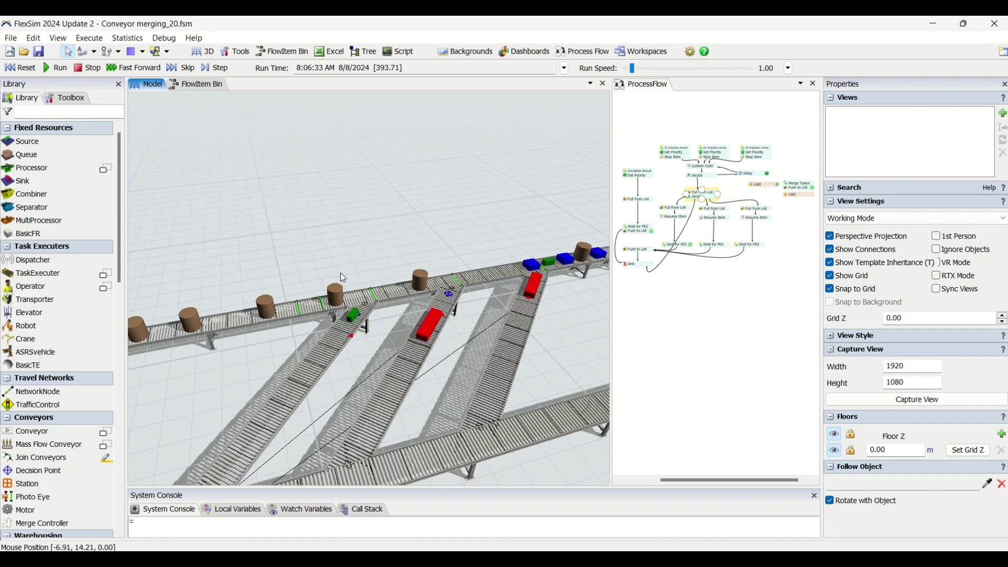
drag(366, 357, 373, 350)
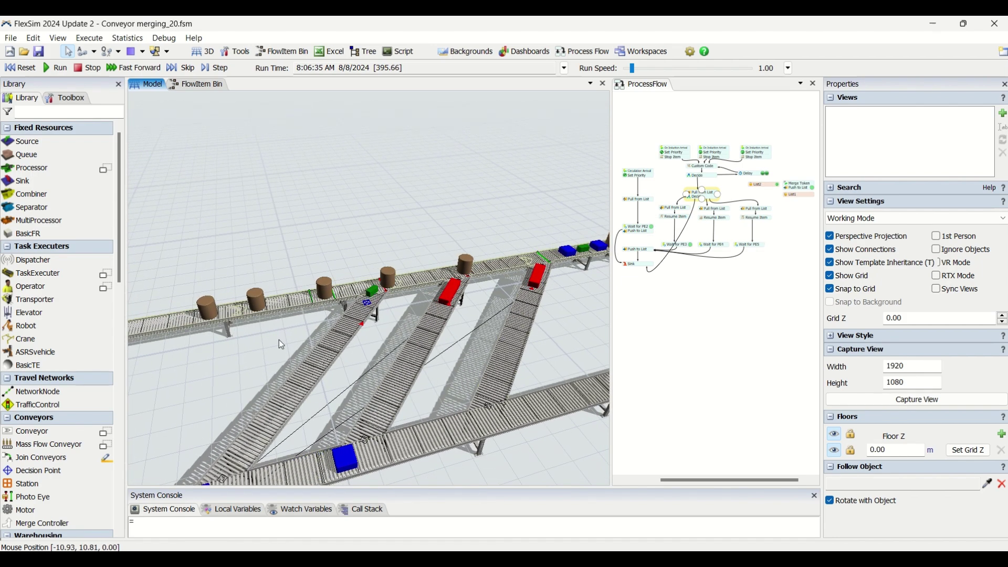
drag(238, 366, 278, 341)
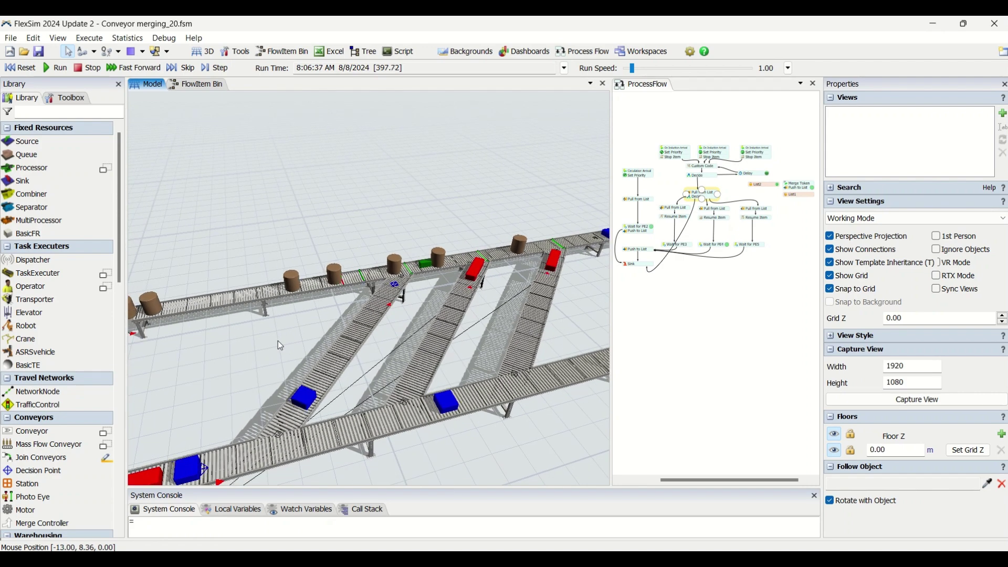
mouse_move(235, 391)
mouse_down()
mouse_move(310, 344)
mouse_move(282, 387)
mouse_move(245, 386)
mouse_up()
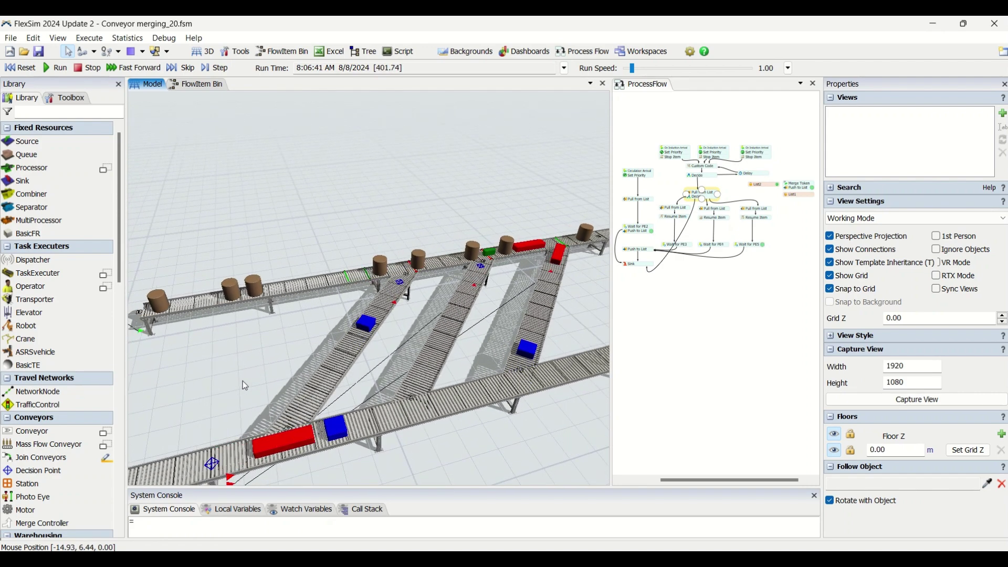
click(315, 381)
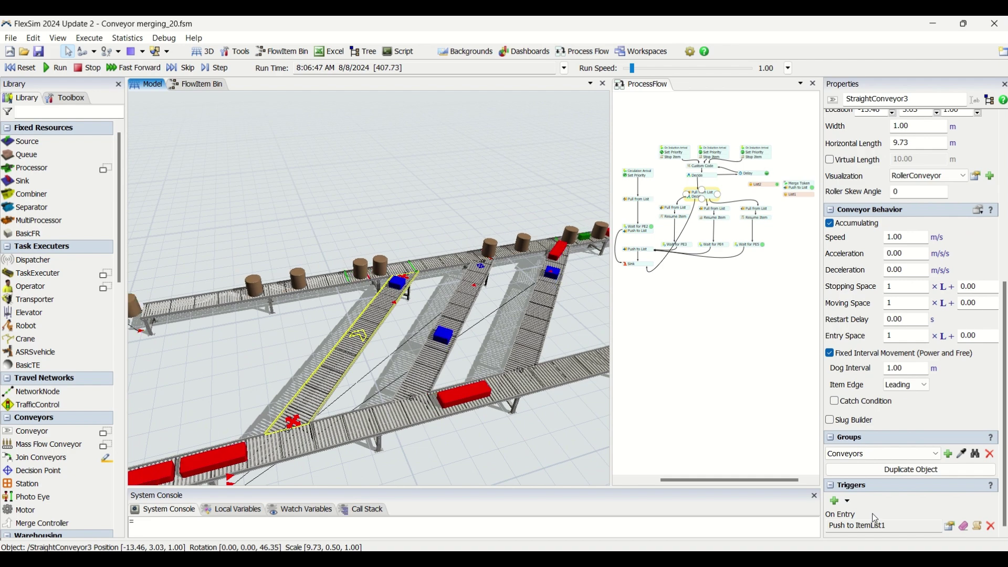
click(952, 528)
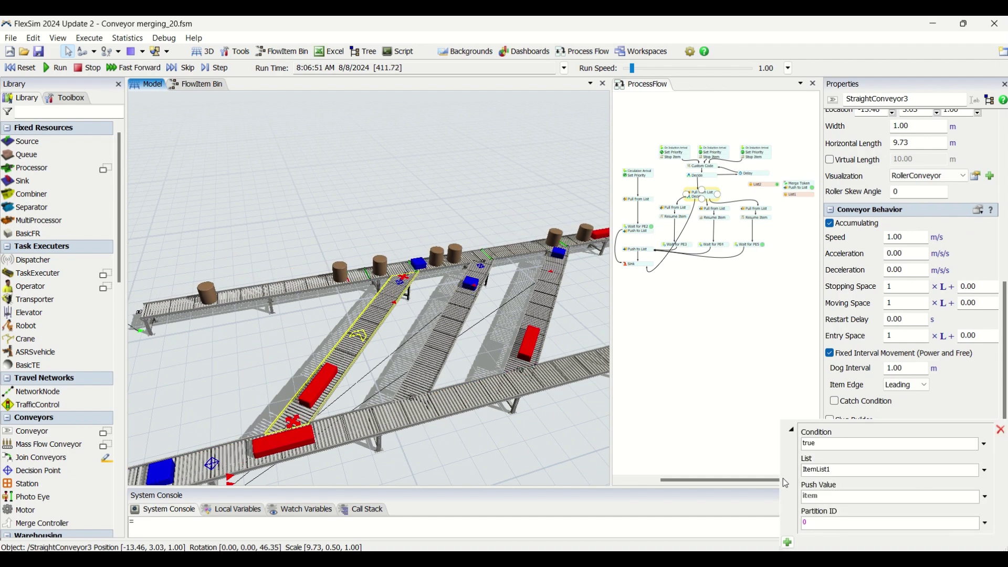
click(284, 359)
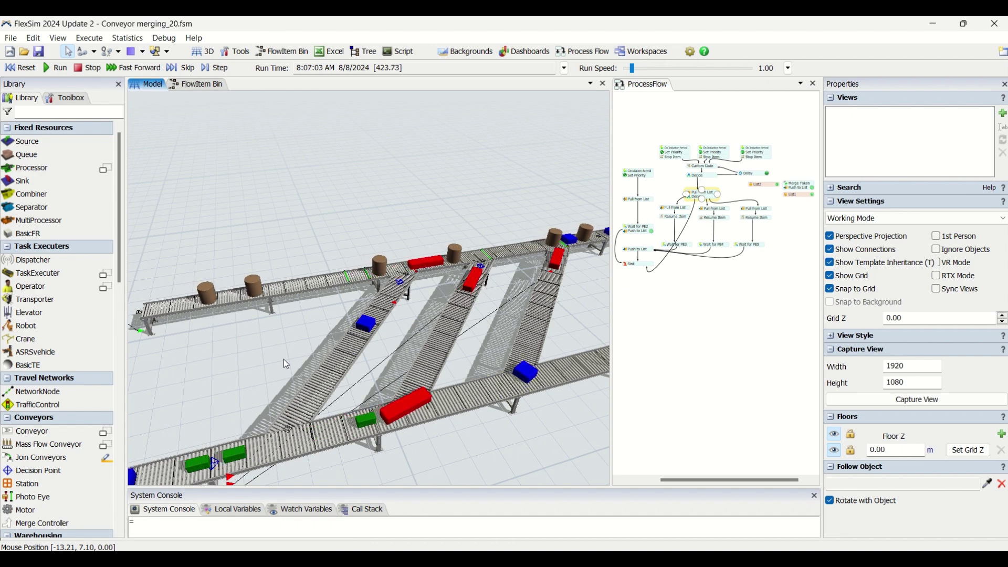
Step: View the current entries of the global list ItemList1, including queueSize and Priority, and close the entries window
drag(328, 327, 280, 360)
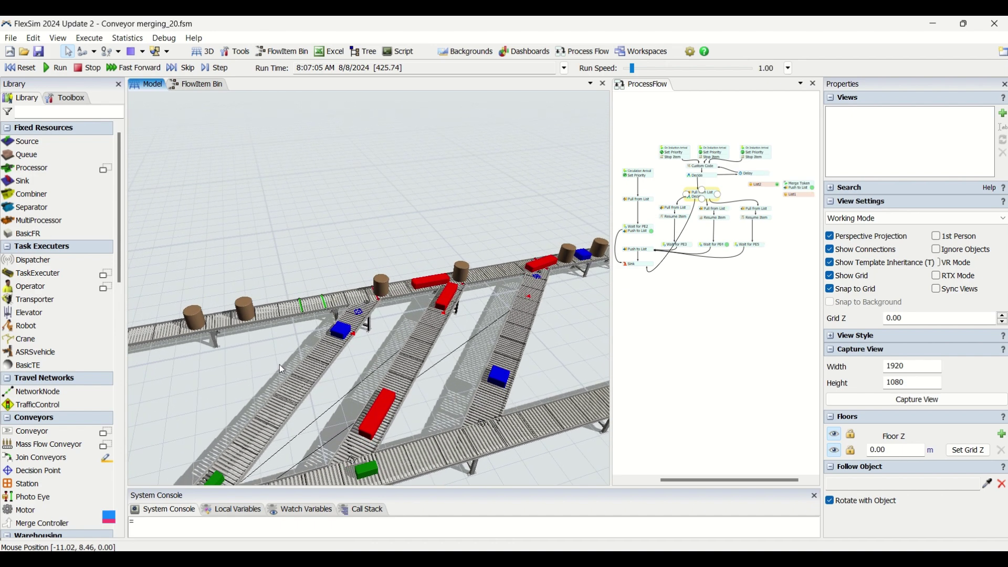
drag(383, 342, 372, 337)
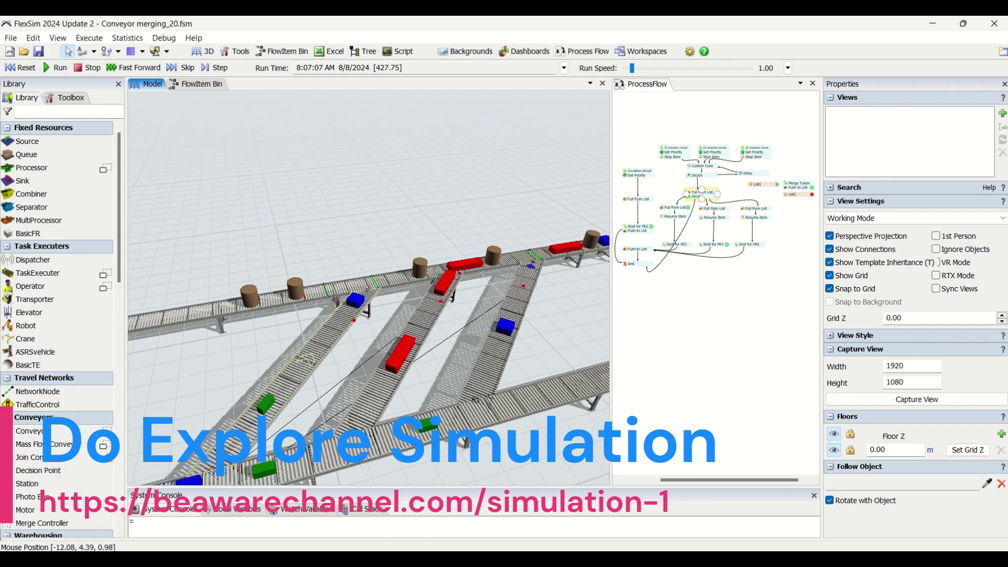
click(78, 99)
scroll(77, 285, down, 3)
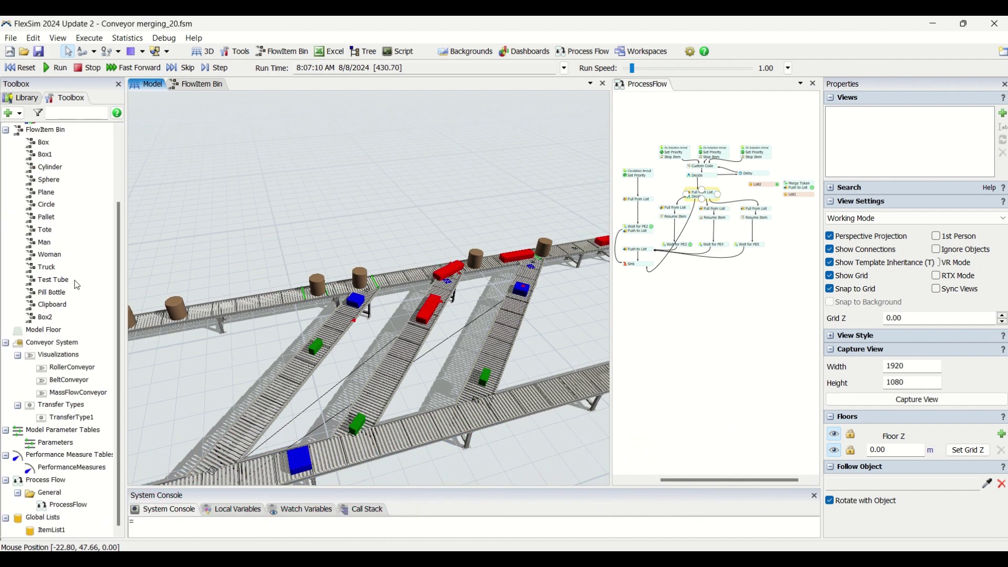
right_click(59, 534)
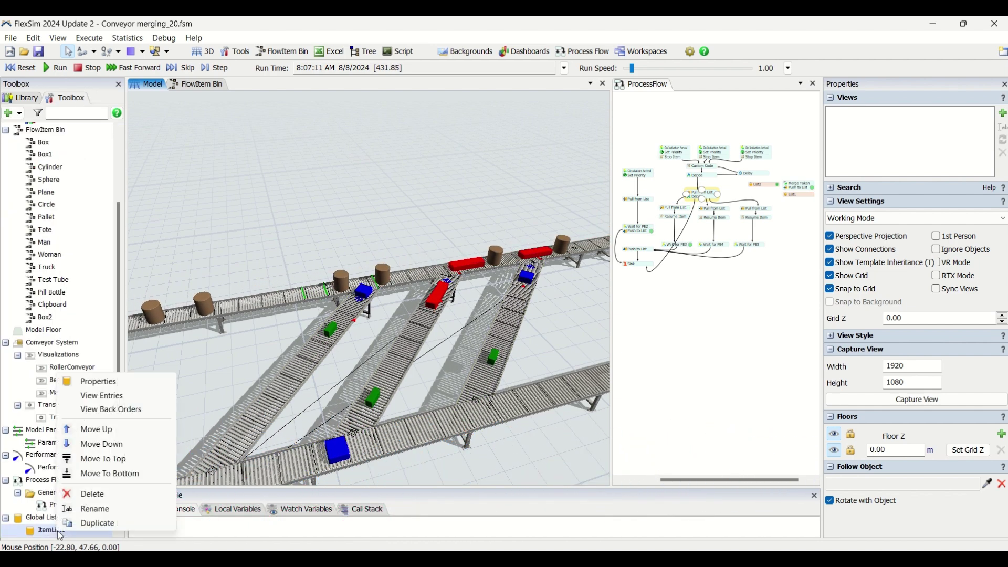
click(104, 400)
drag(529, 120, 667, 113)
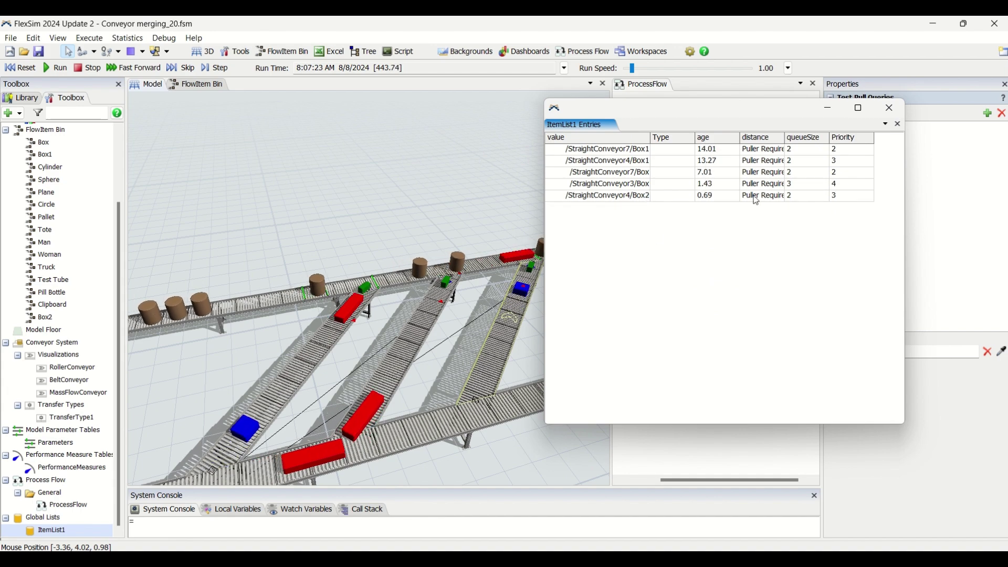
click(894, 108)
Step: Examine the item flow along the three merging conveyors onto the main line from Source4
scroll(446, 231, down, 5)
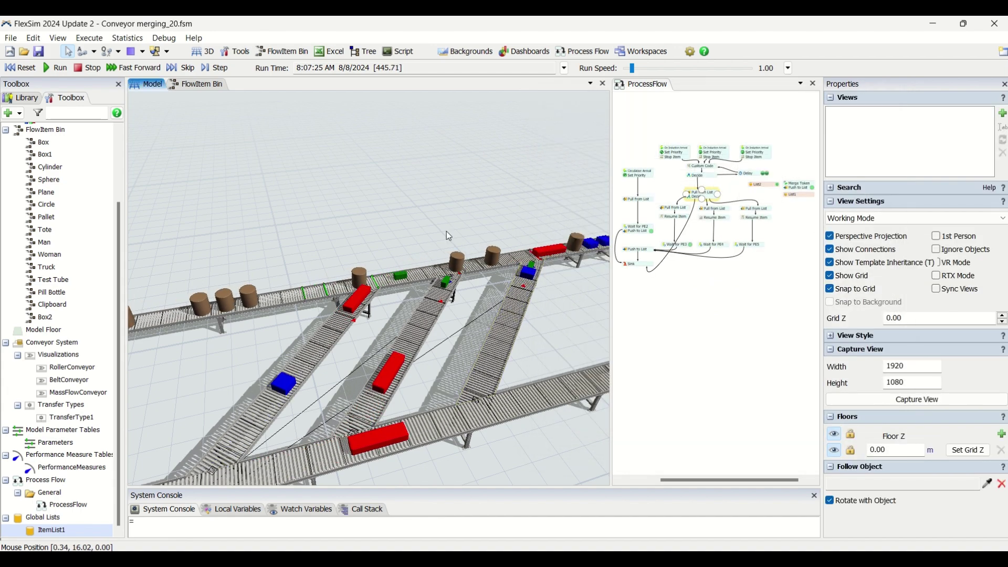
scroll(398, 221, up, 2)
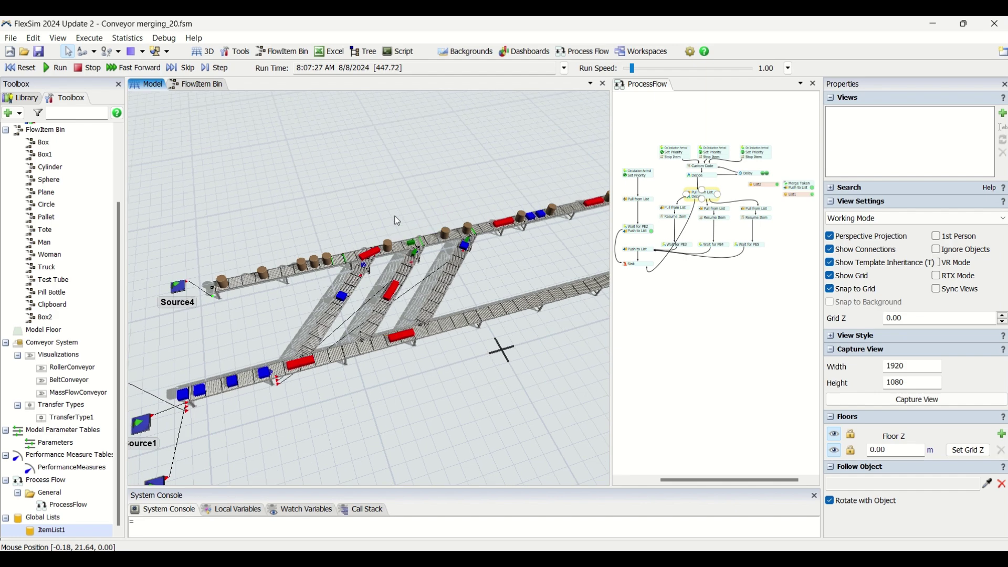
scroll(346, 252, up, 5)
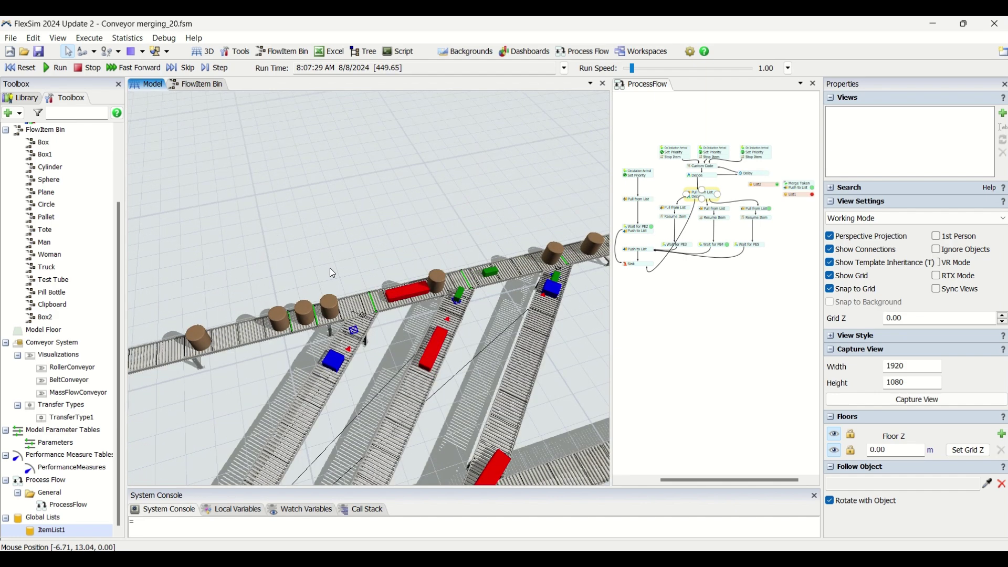
drag(326, 247, 323, 221)
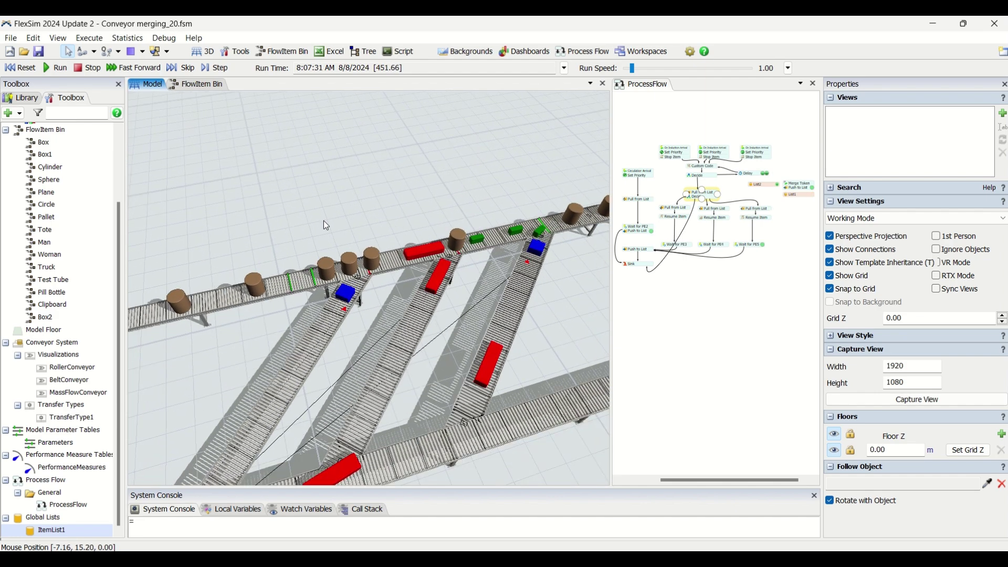
drag(575, 288, 573, 259)
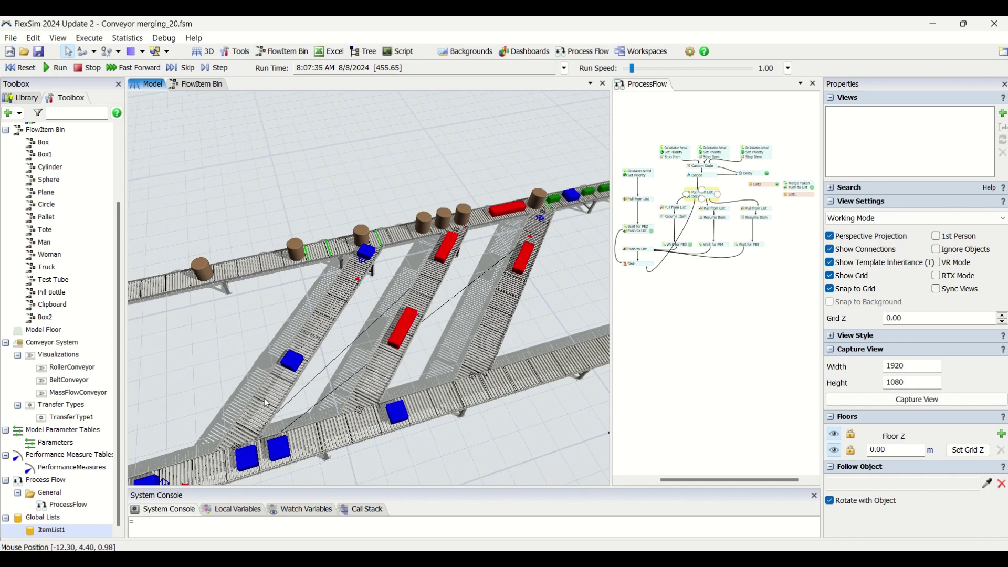
Step: Examine from several angles how items on the three merging conveyors enter the gaps on the main conveyor
drag(234, 367, 250, 326)
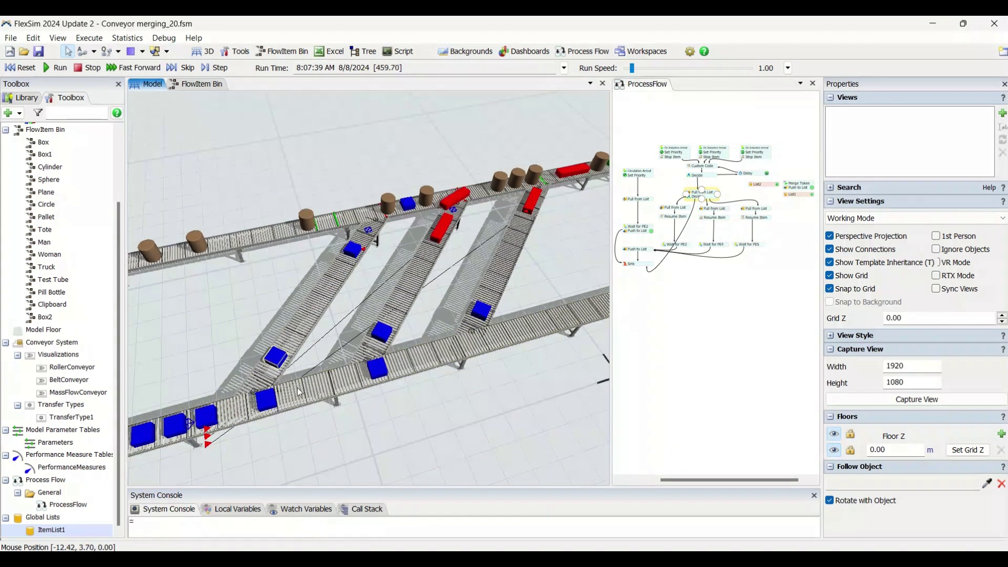
scroll(547, 398, down, 3)
right_drag(547, 400, 544, 403)
drag(550, 319, 524, 351)
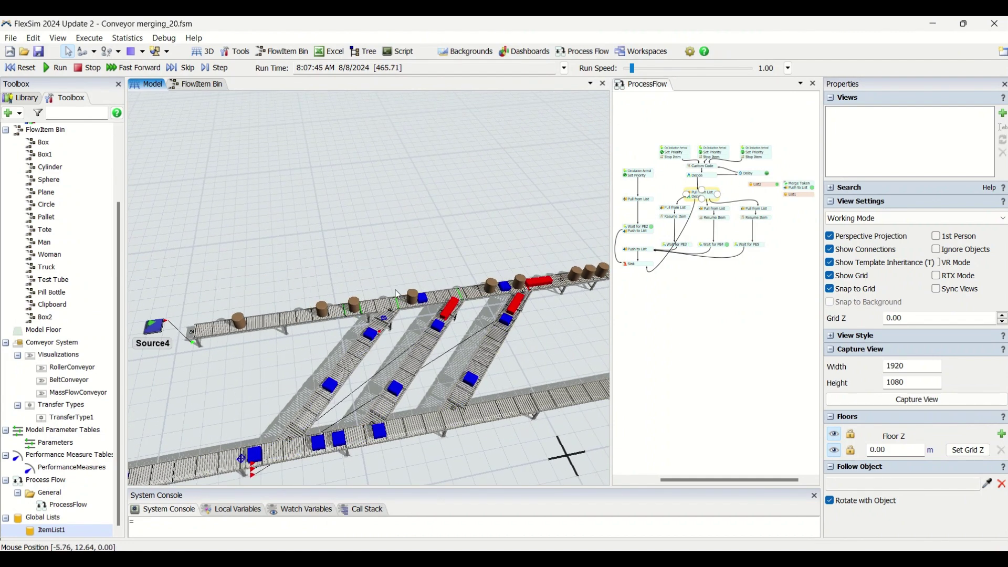
scroll(402, 326, up, 2)
scroll(508, 420, up, 2)
drag(378, 391, 382, 372)
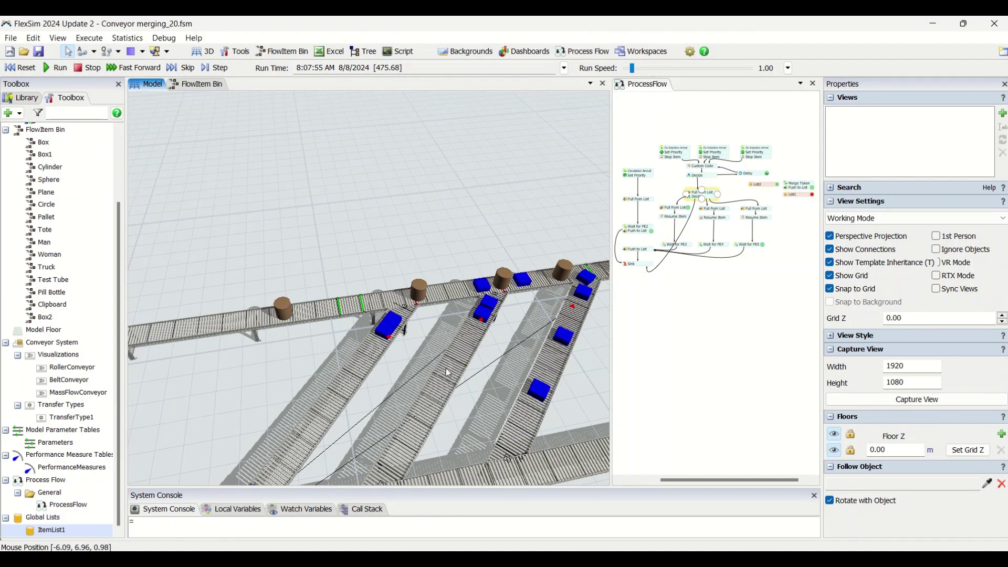
drag(384, 223, 360, 182)
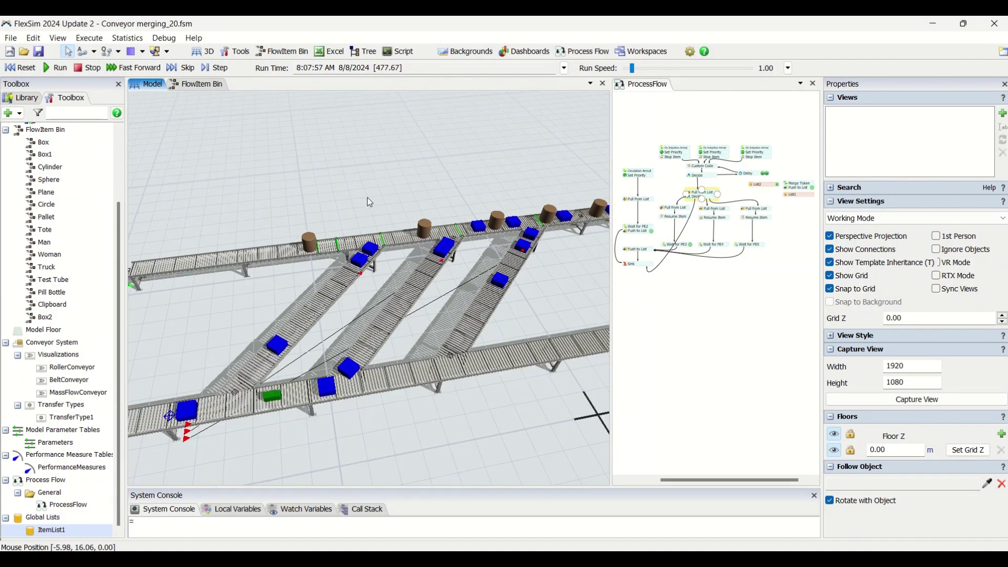
scroll(546, 299, down, 3)
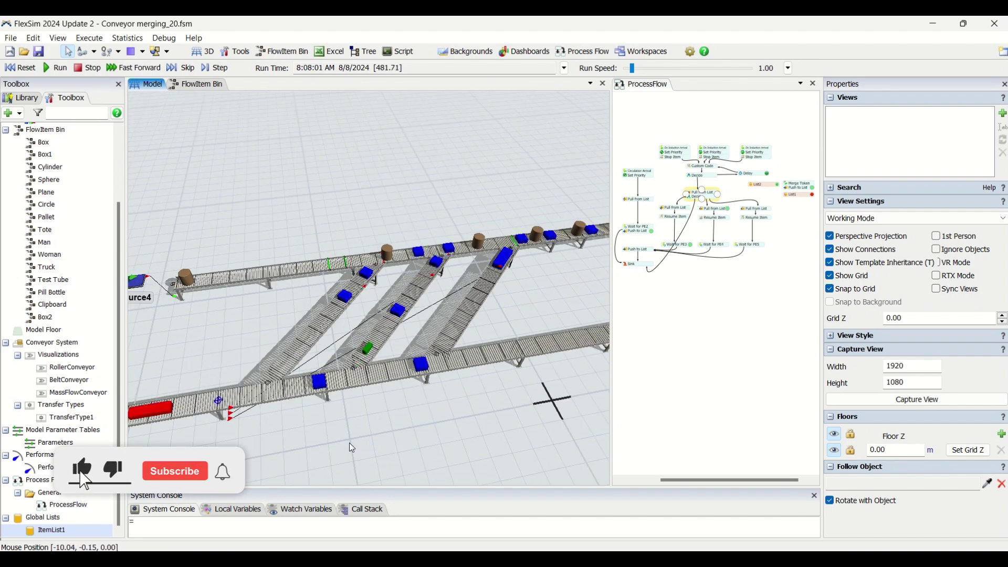
scroll(363, 417, down, 2)
drag(255, 319, 258, 338)
mouse_move(411, 420)
right_down()
mouse_move(408, 409)
mouse_move(409, 424)
right_up()
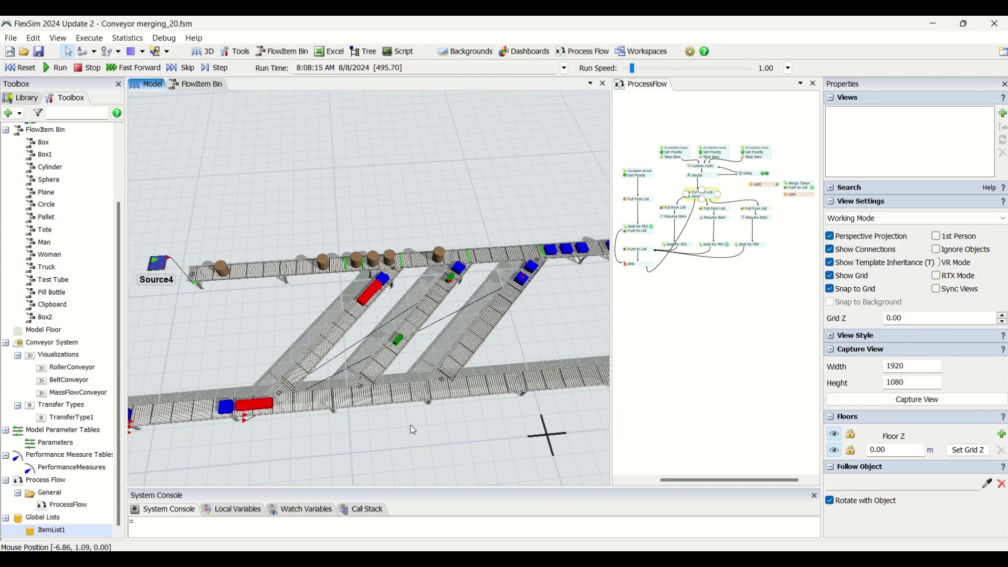
right_drag(449, 447, 380, 408)
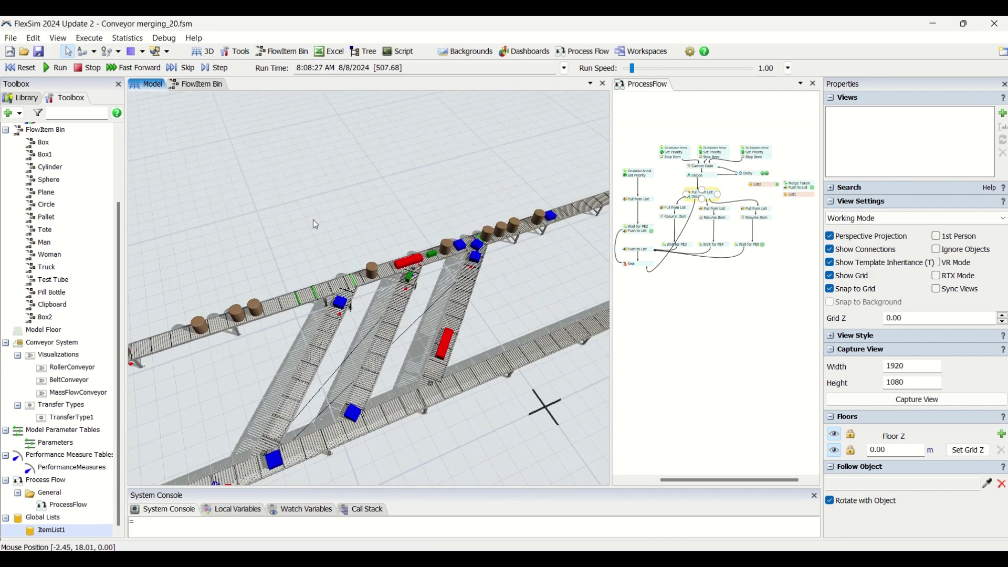
right_drag(504, 289, 512, 285)
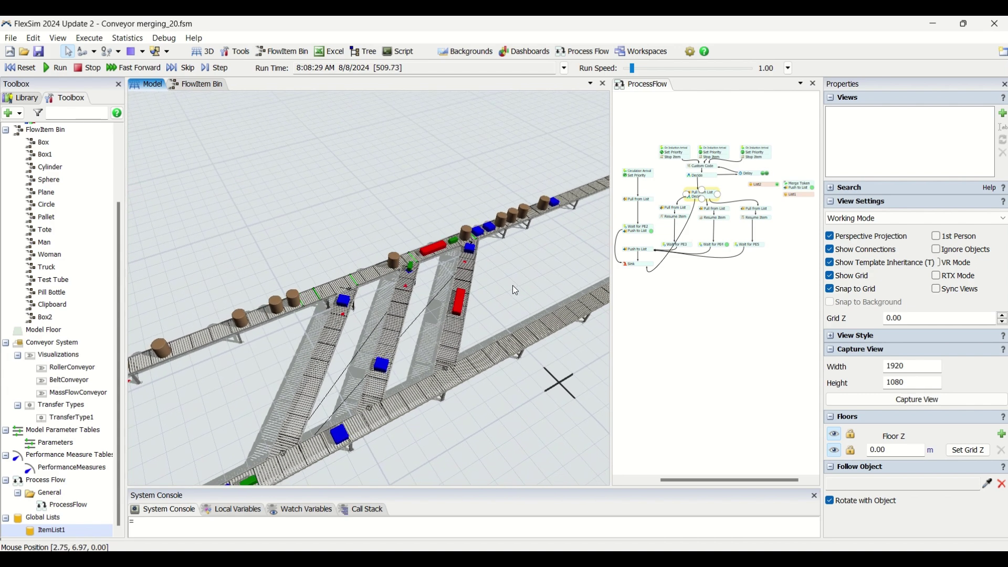
Step: Examine the ProcessFlow chart from the On Induction Arrival branches across to the Circulation Arrival branch and the Merge Token block
click(670, 178)
scroll(672, 189, up, 5)
drag(673, 192, 479, 245)
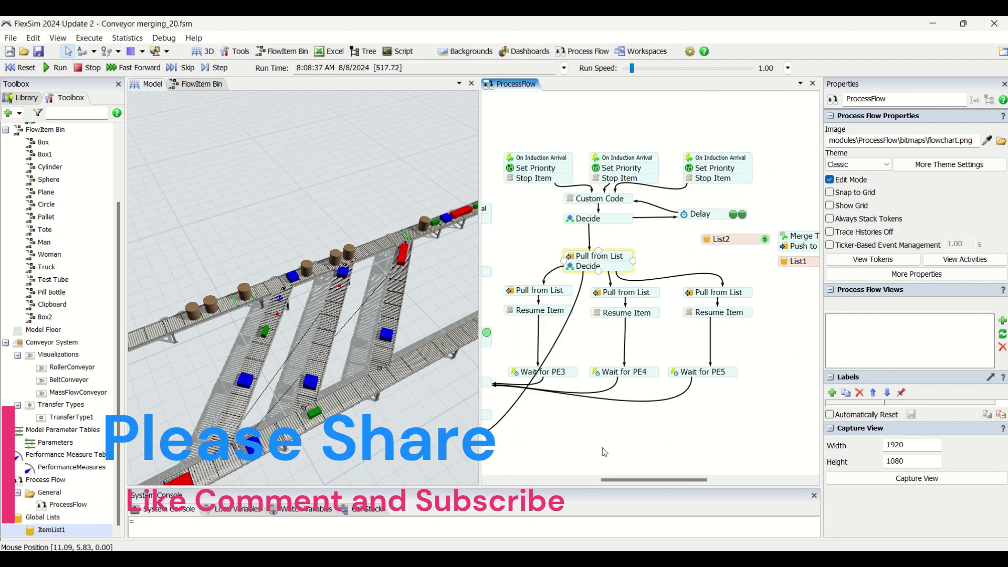
scroll(651, 368, down, 3)
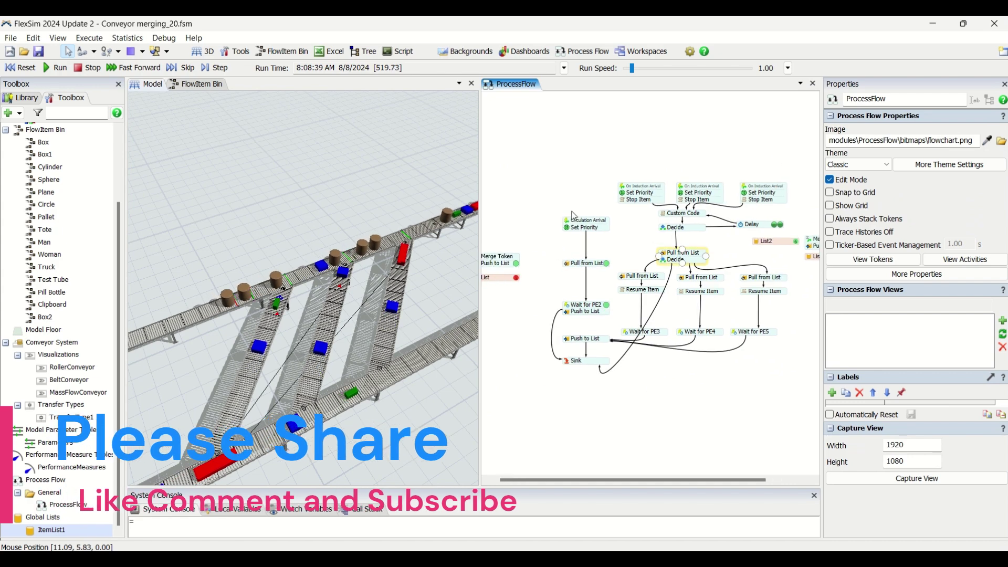
drag(588, 398, 609, 389)
scroll(566, 373, up, 4)
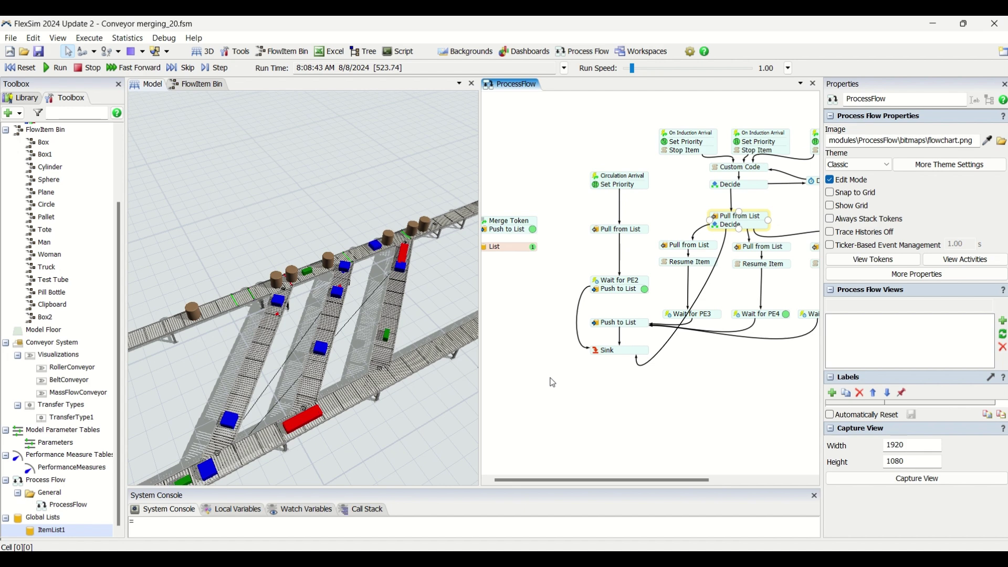
drag(567, 385, 577, 384)
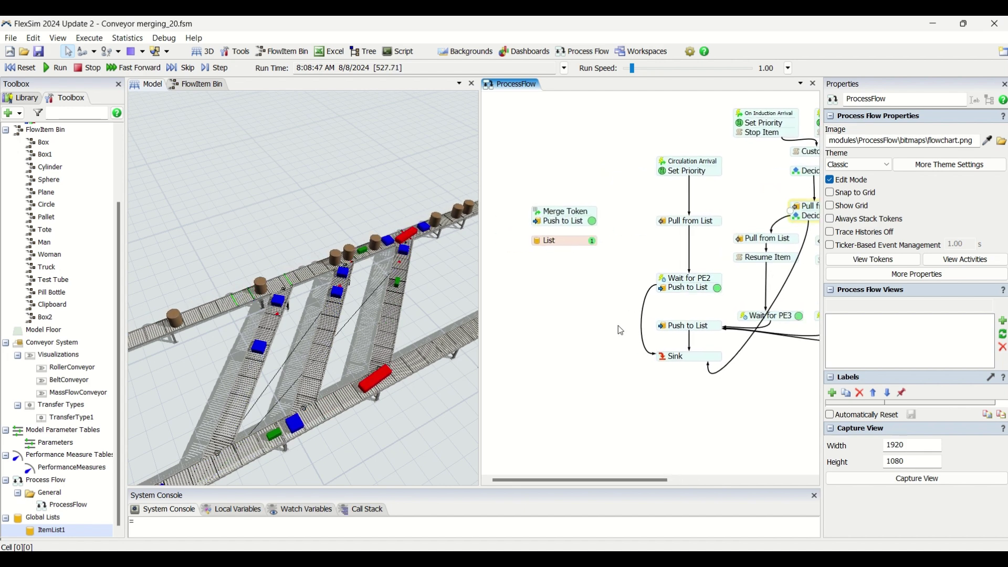
scroll(623, 328, up, 3)
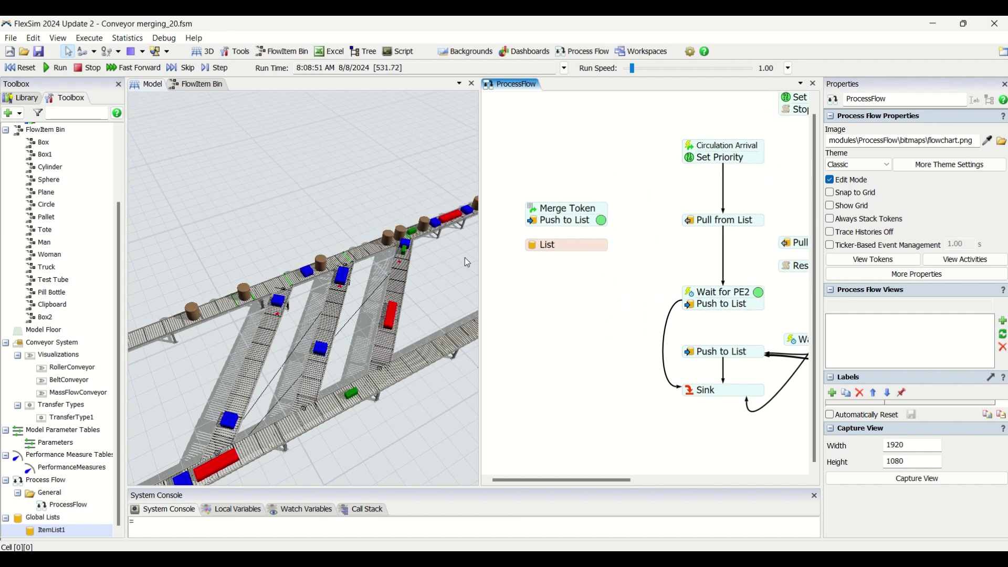
Step: Reset the model and run it again at a run speed of 1.55
click(19, 69)
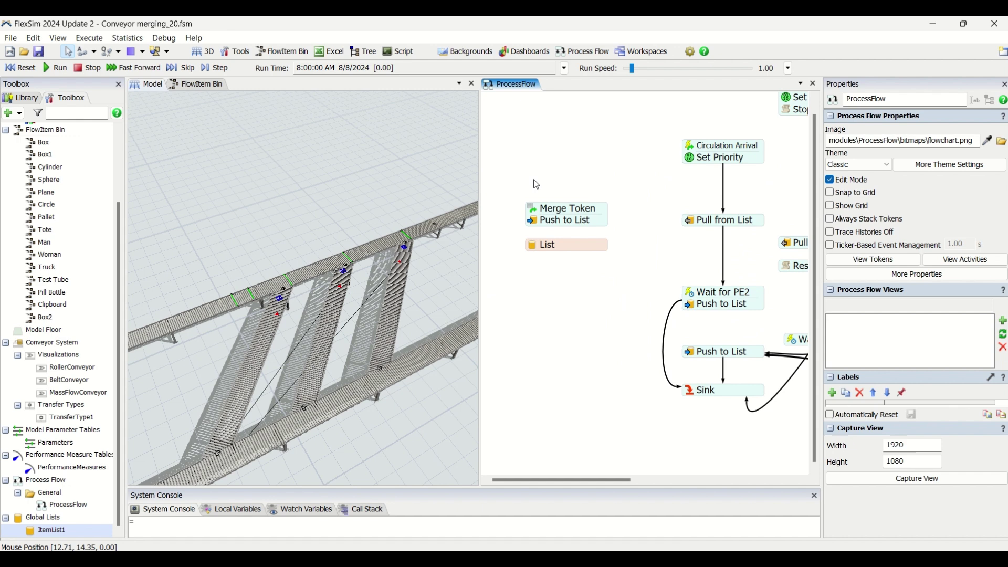
drag(633, 68, 631, 70)
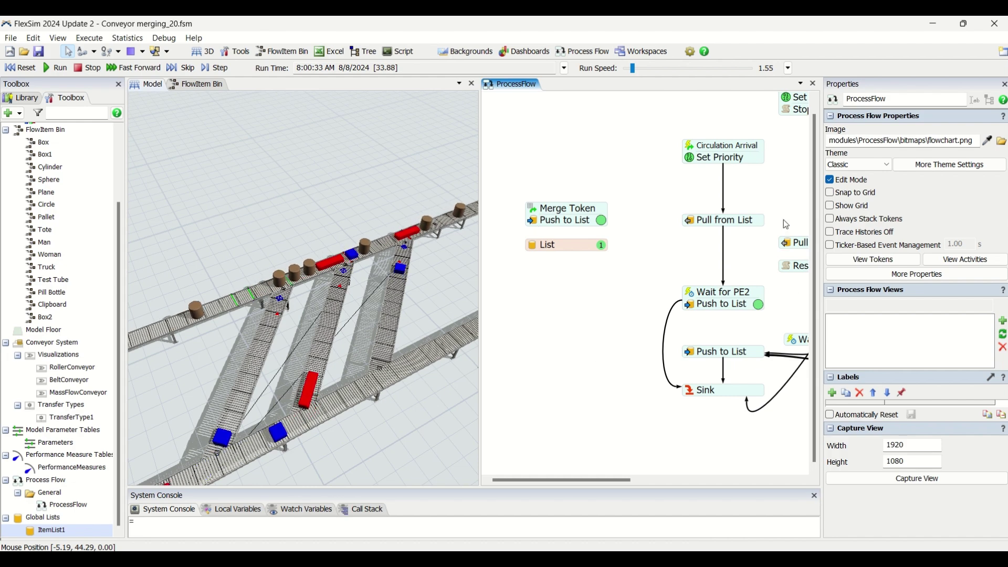
Step: Examine token movement through the circulation and induction branches of the process flow during the new run
drag(770, 196, 743, 203)
scroll(743, 203, down, 1)
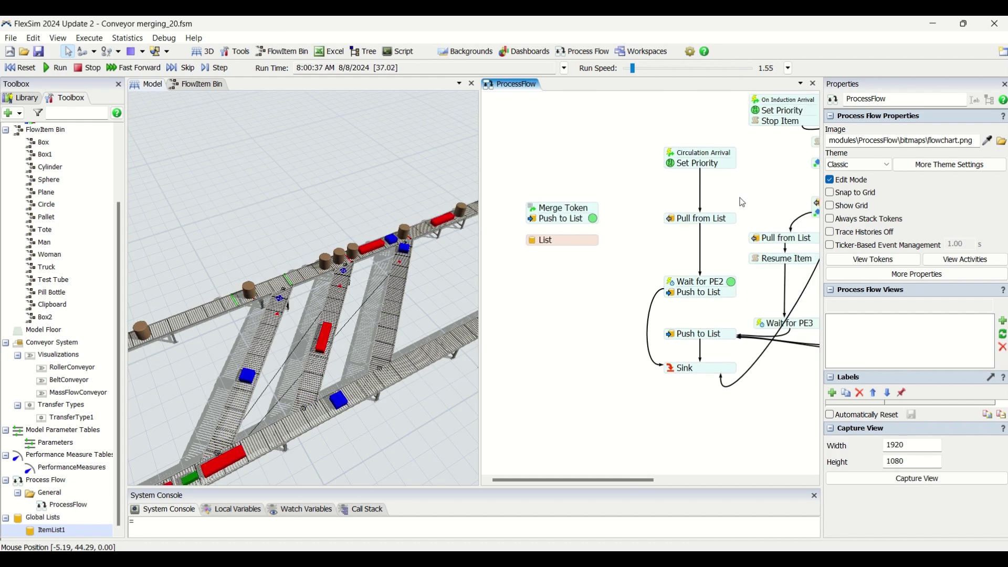
drag(648, 267, 494, 354)
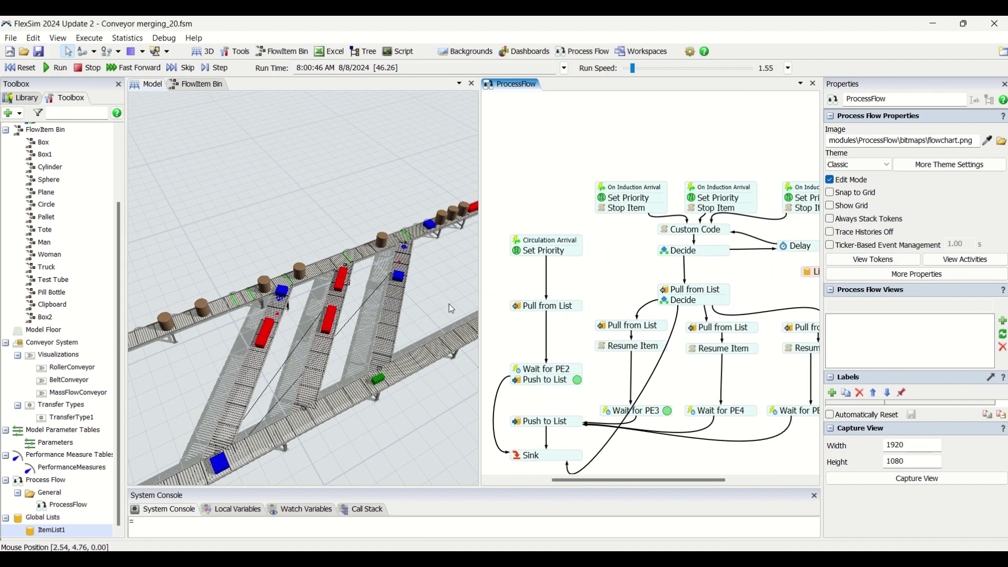
drag(550, 196, 605, 148)
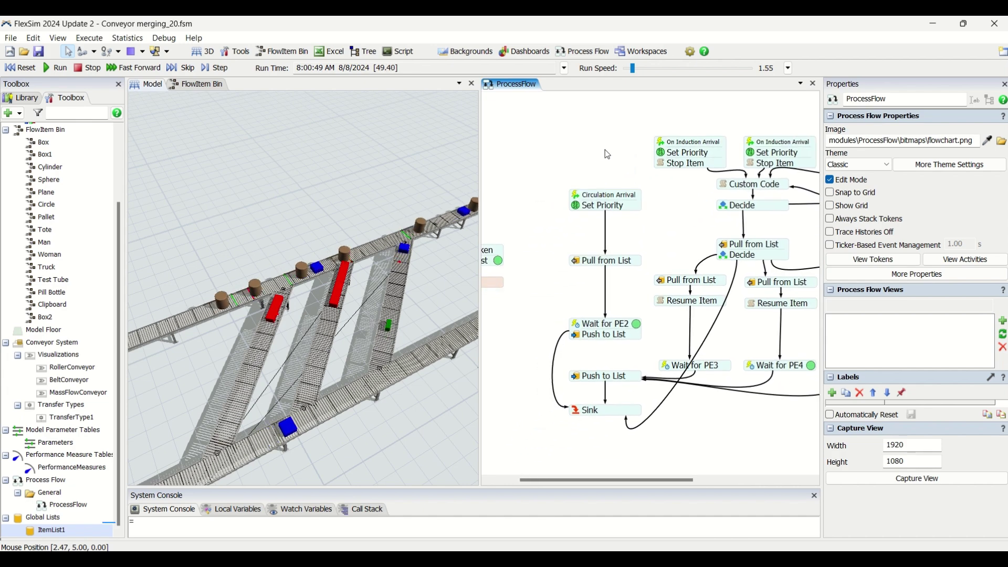
drag(510, 344, 532, 340)
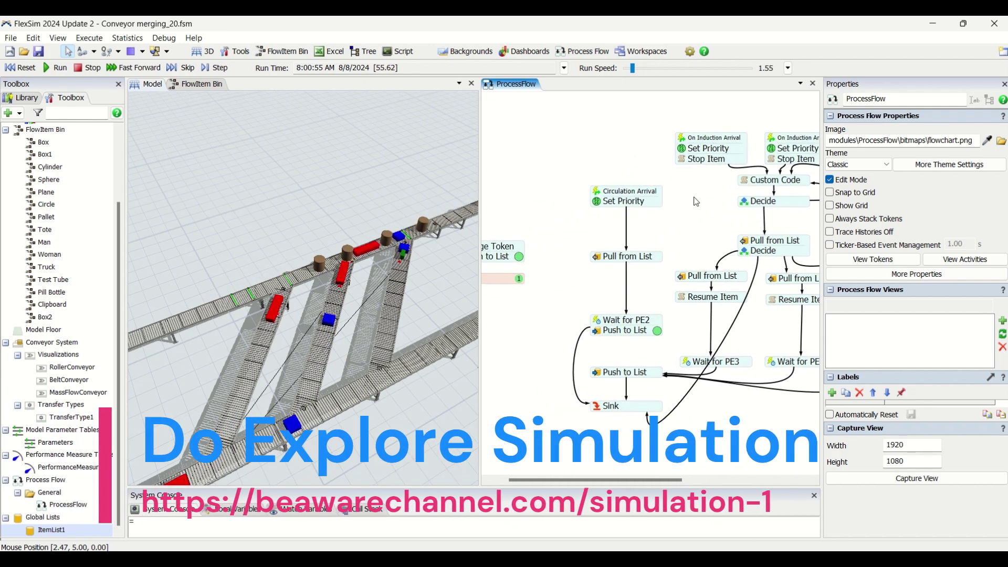
scroll(568, 277, up, 2)
drag(547, 297, 618, 266)
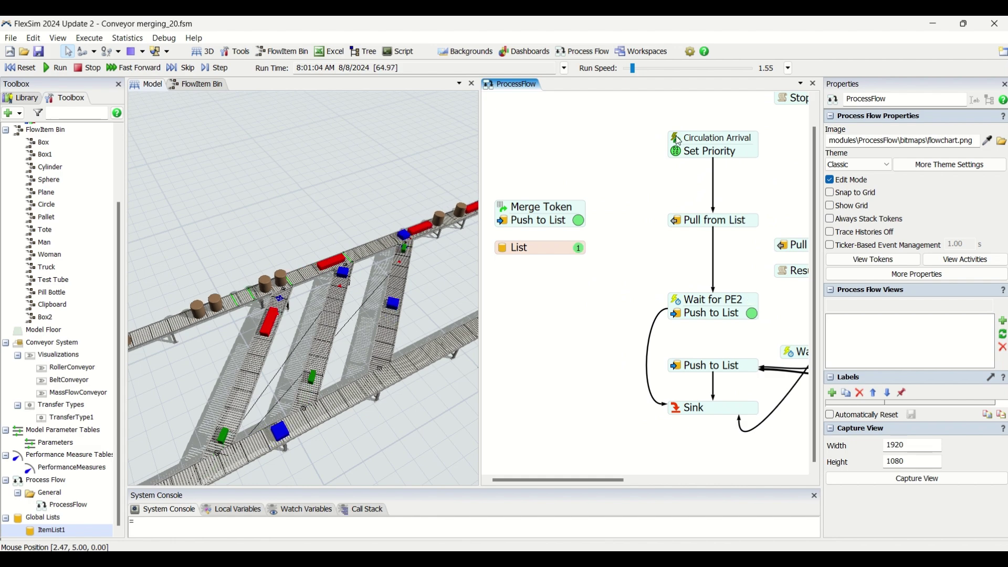
Step: Inspect the Circulation Arrival event settings and the PE1 photo eye they refer to on the main conveyor
double_click(709, 139)
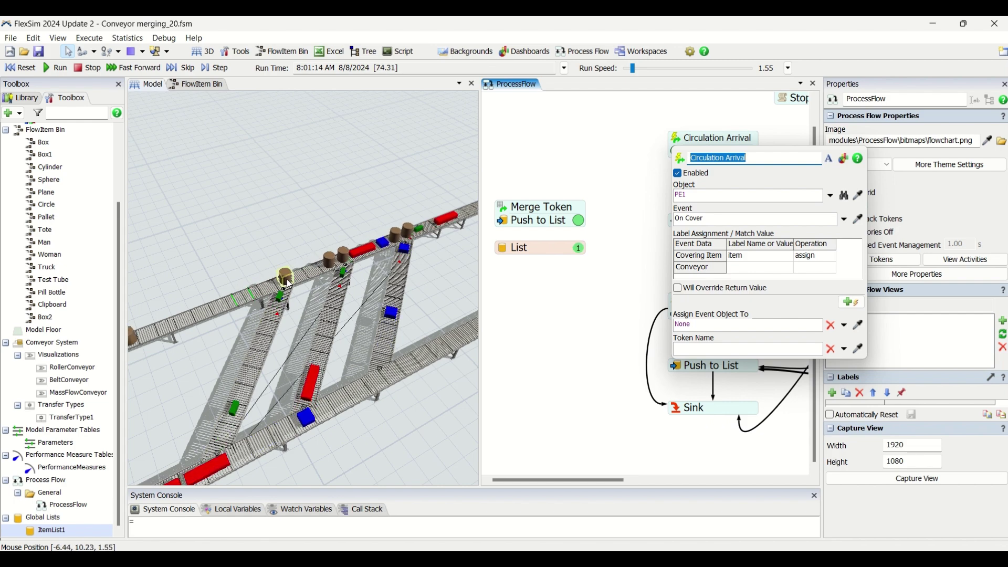
click(625, 214)
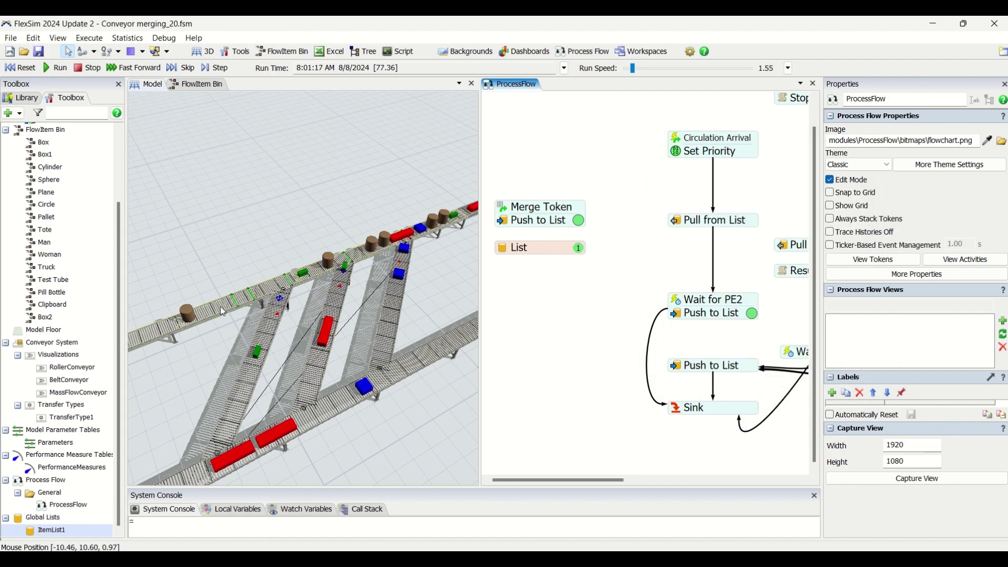
click(237, 306)
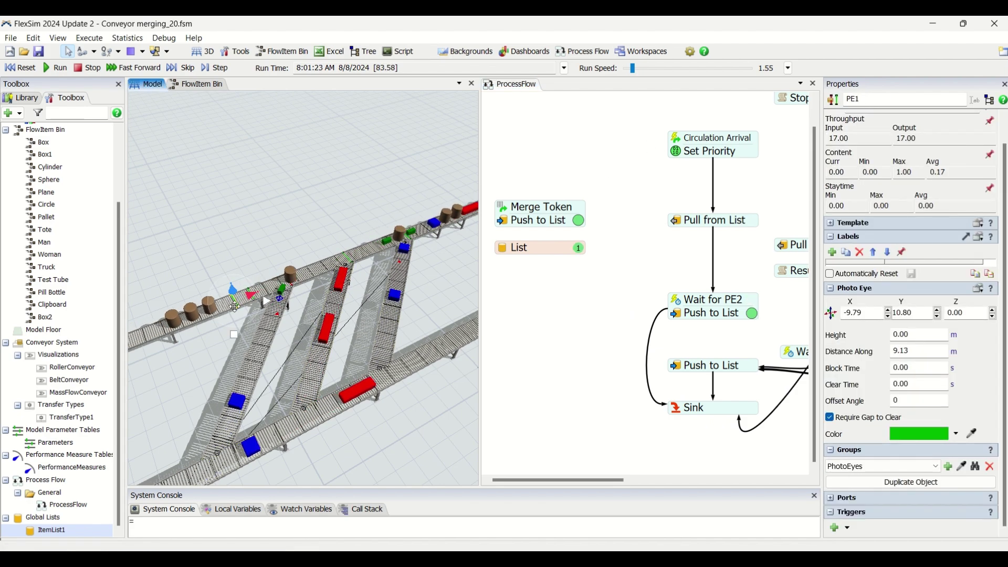
click(676, 144)
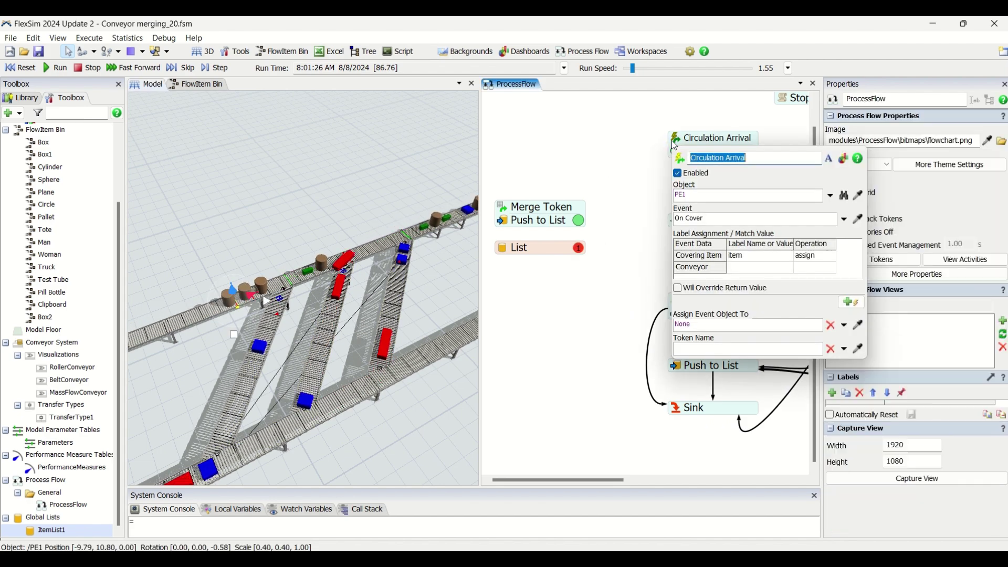
click(658, 229)
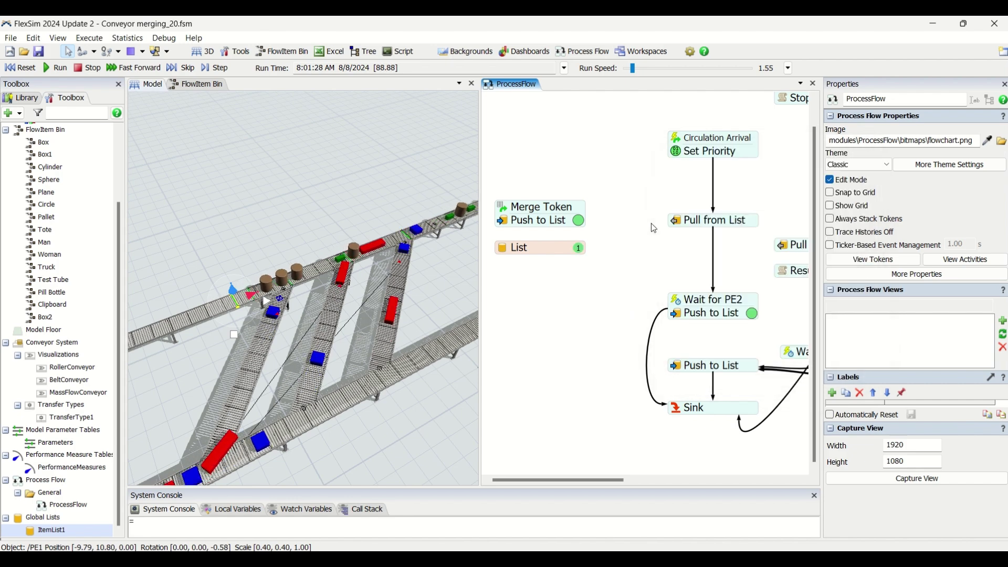
Step: Inspect the Set Priority and Pull from List settings in the Circulation Arrival branch
click(679, 154)
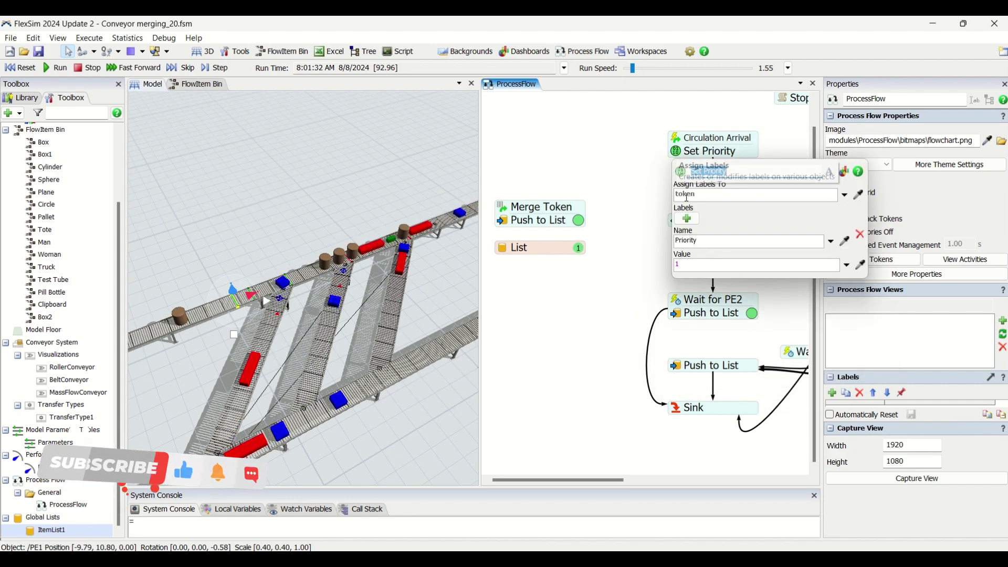
click(645, 218)
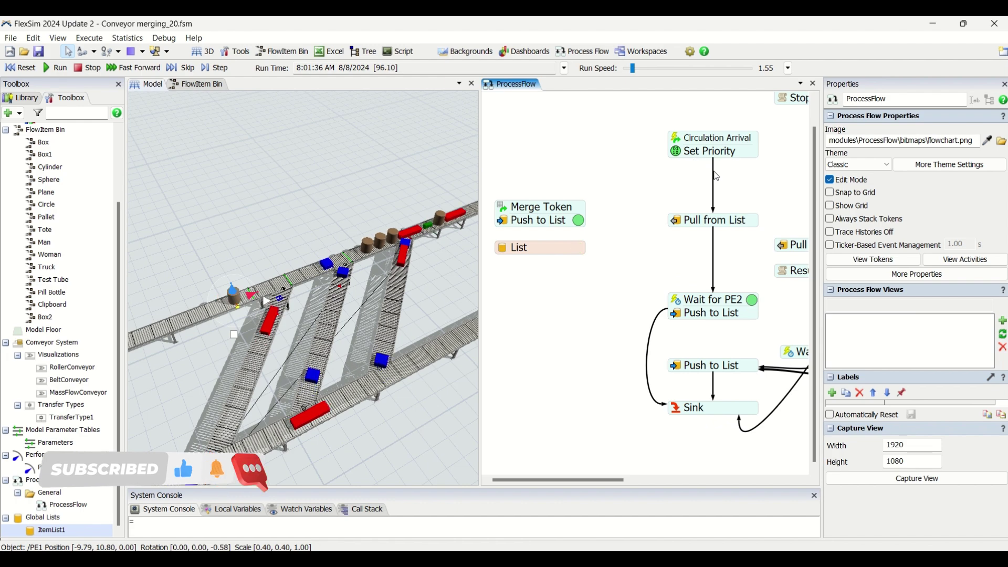
click(679, 227)
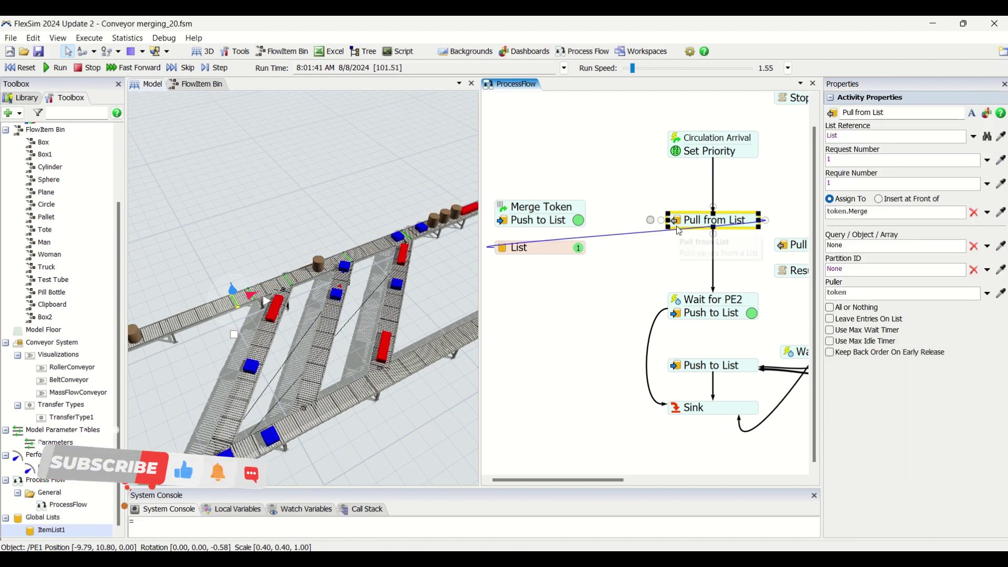
click(608, 224)
Step: Inspect the Merge Token arrival schedule, including its quantity, and the settings of its Push to List activity
double_click(505, 215)
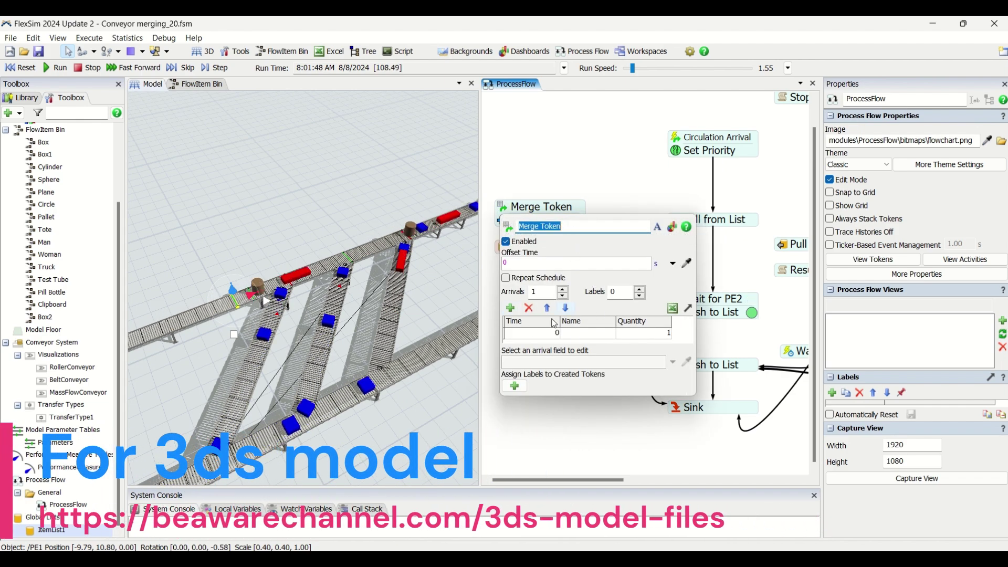
click(658, 334)
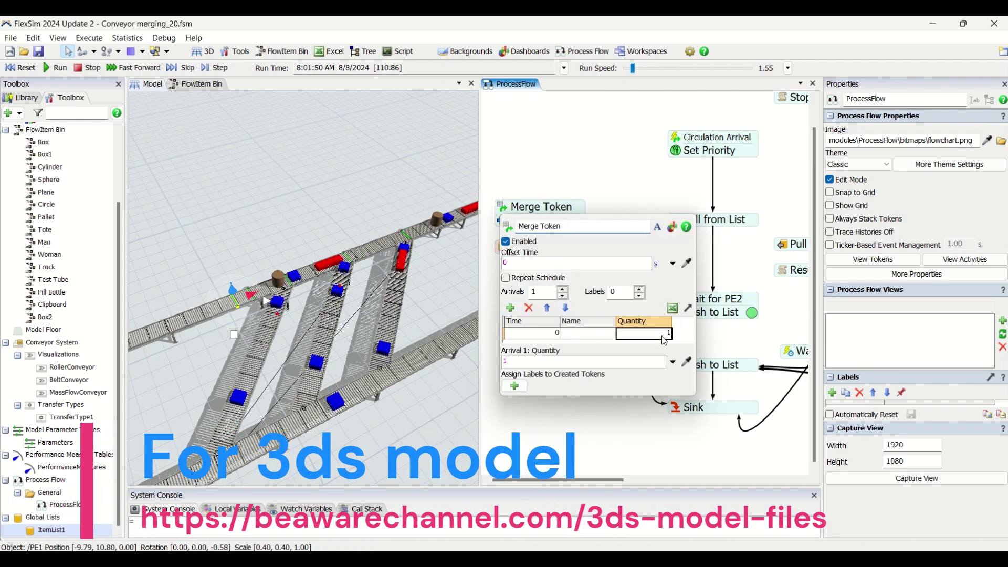
click(635, 169)
double_click(507, 221)
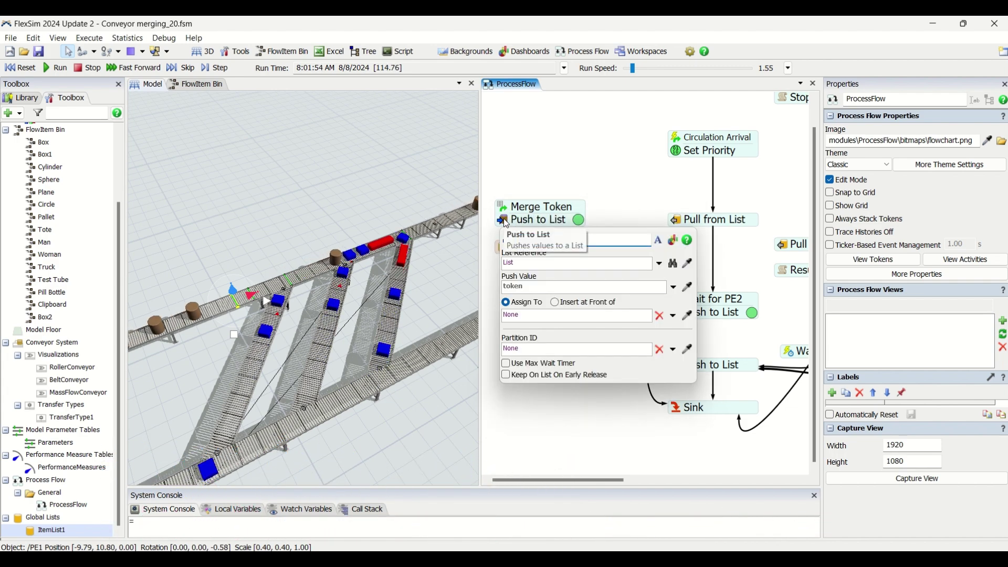
click(642, 152)
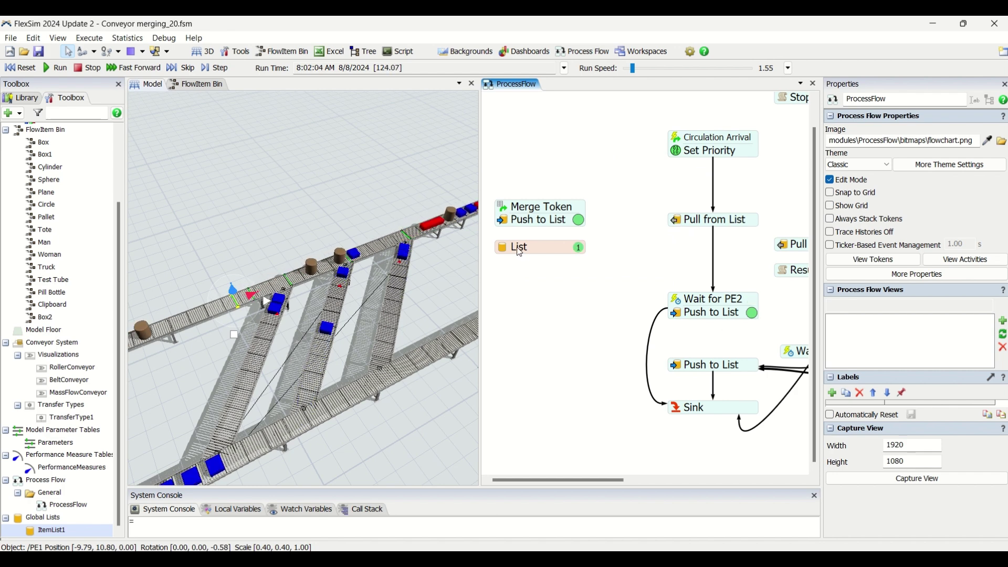
Step: Inspect the PE2 photo eye's properties and watch the main conveyor items passing it at the first merge
click(221, 358)
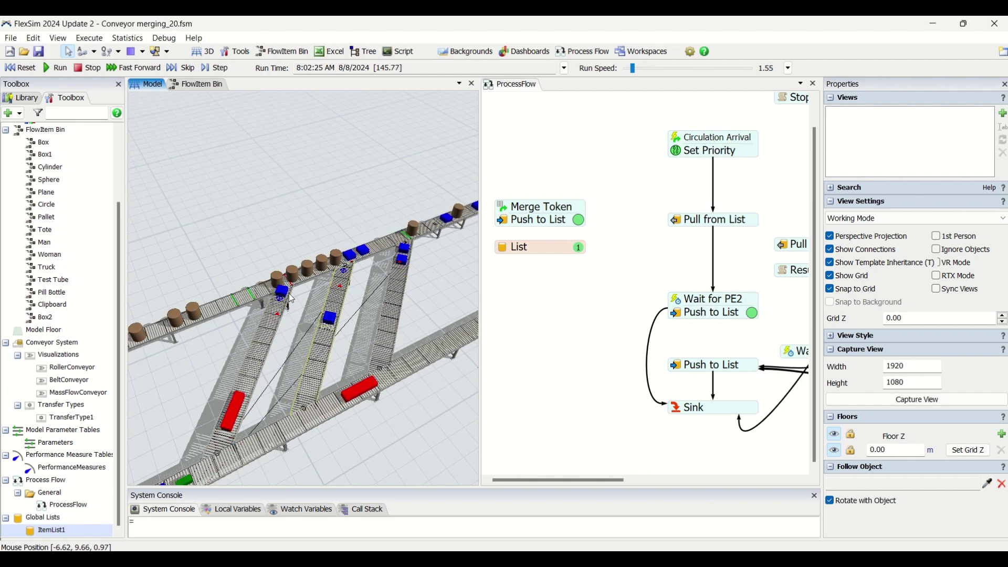
click(255, 302)
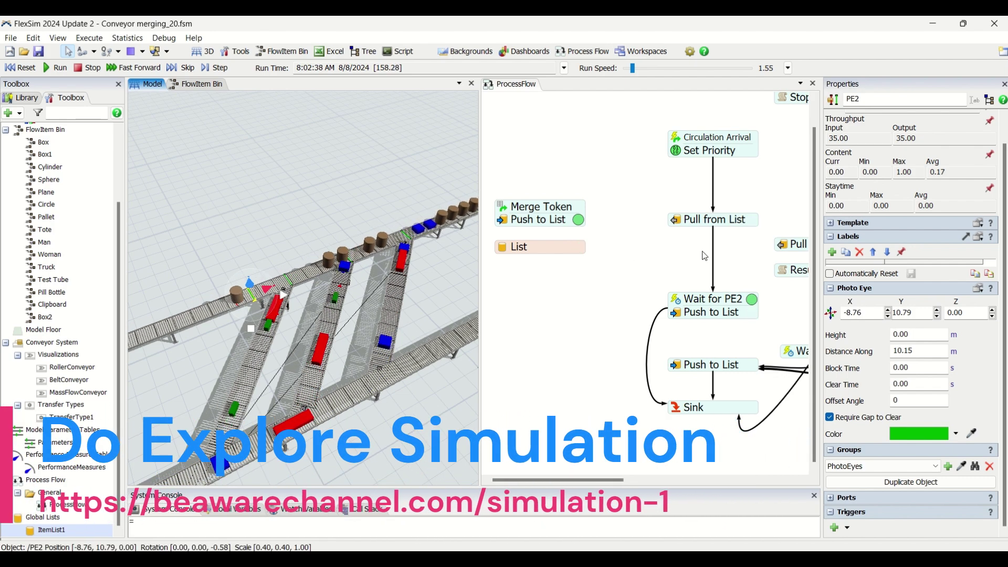
click(664, 257)
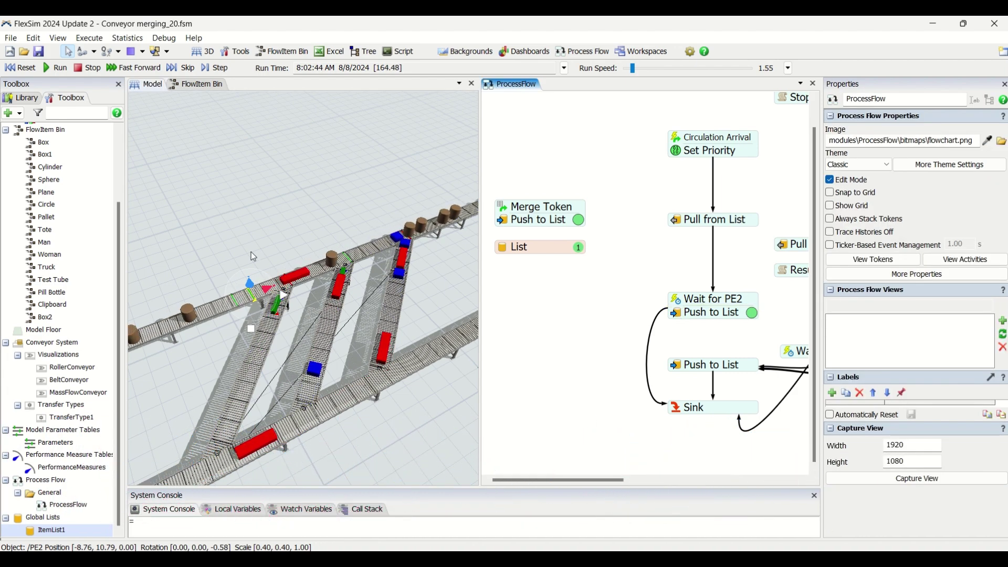
click(292, 286)
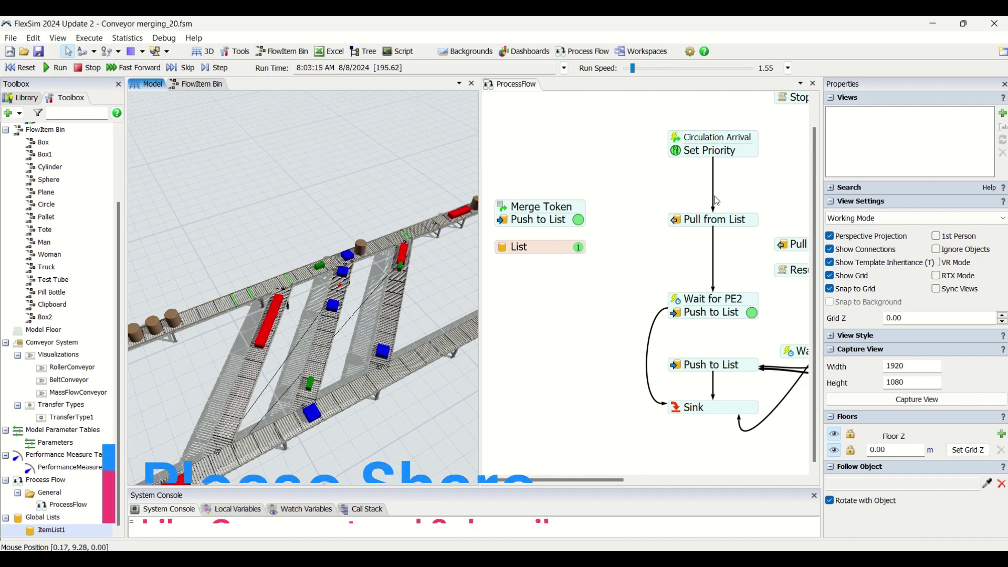
Step: View the induction branches of the process flow, from On Induction Arrival down to Wait for PE3 and Wait for PE4
drag(661, 268, 532, 276)
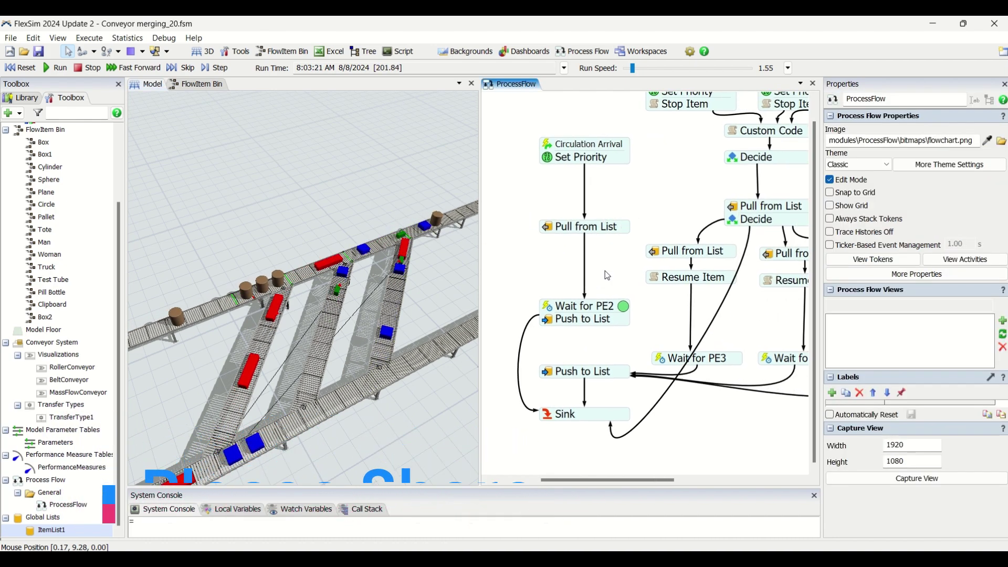
scroll(606, 273, down, 1)
drag(655, 228, 592, 254)
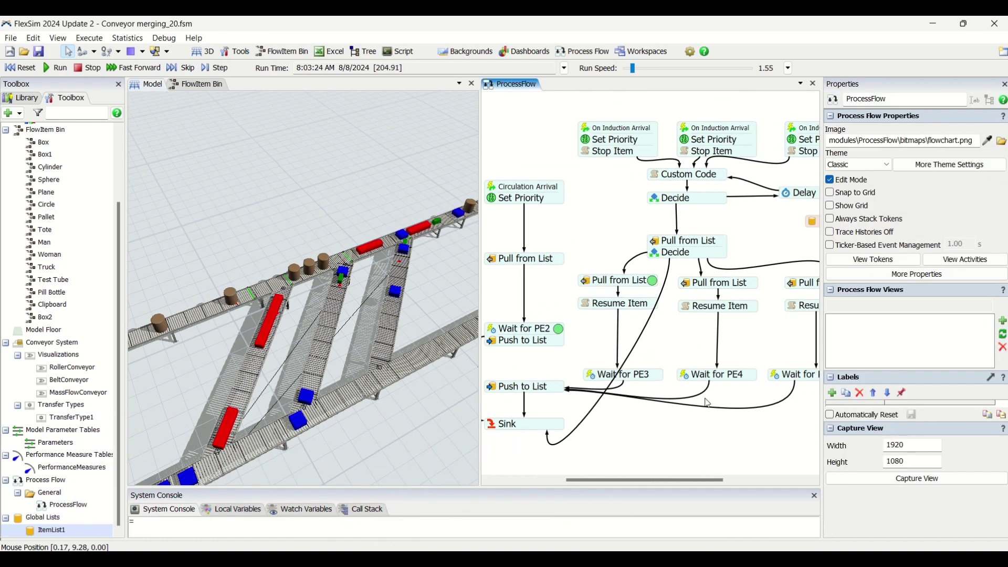